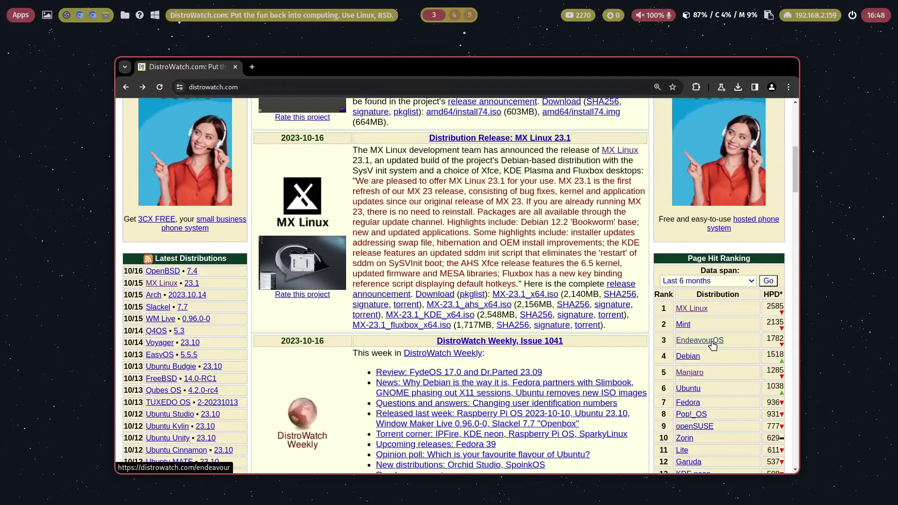
Open the EndeavourOS entry from DistroWatch's Page Hit Ranking and scroll into its details
left_click(711, 342)
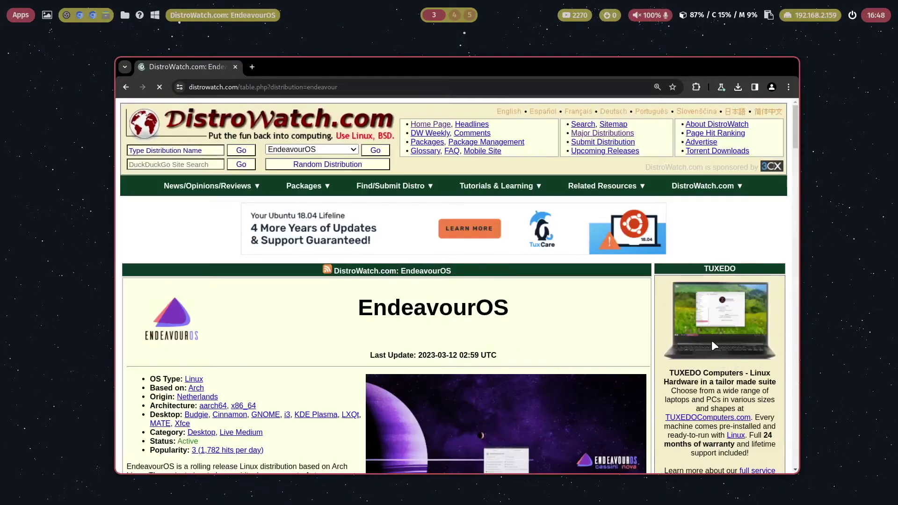
scroll(578, 327, "down", 1)
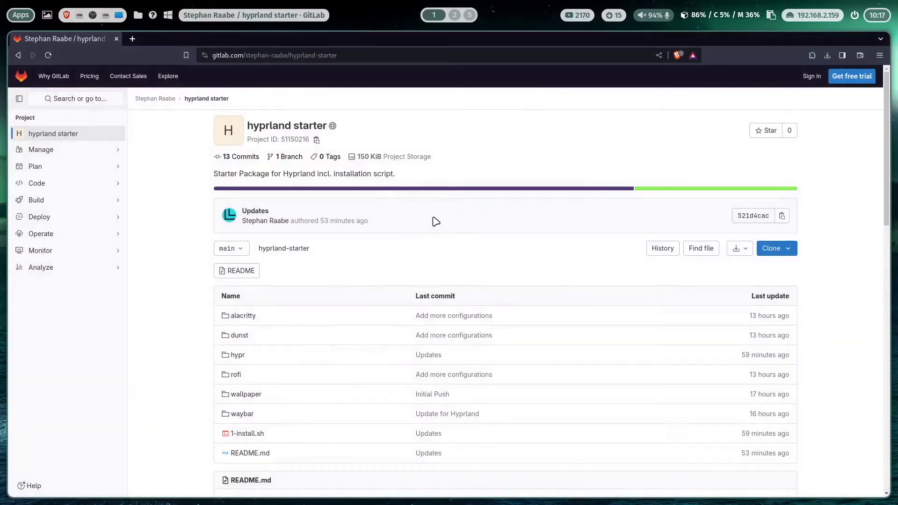
scroll(435, 221, "down", 3)
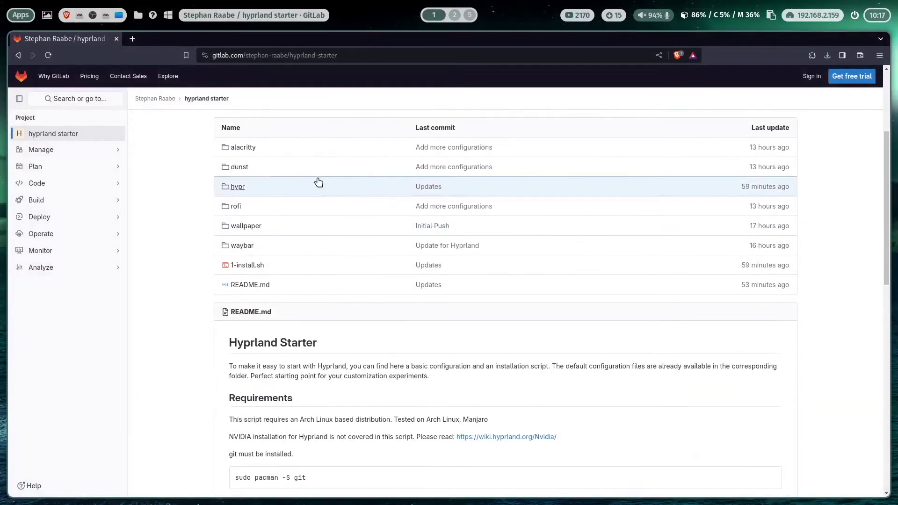
scroll(331, 276, "down", 3)
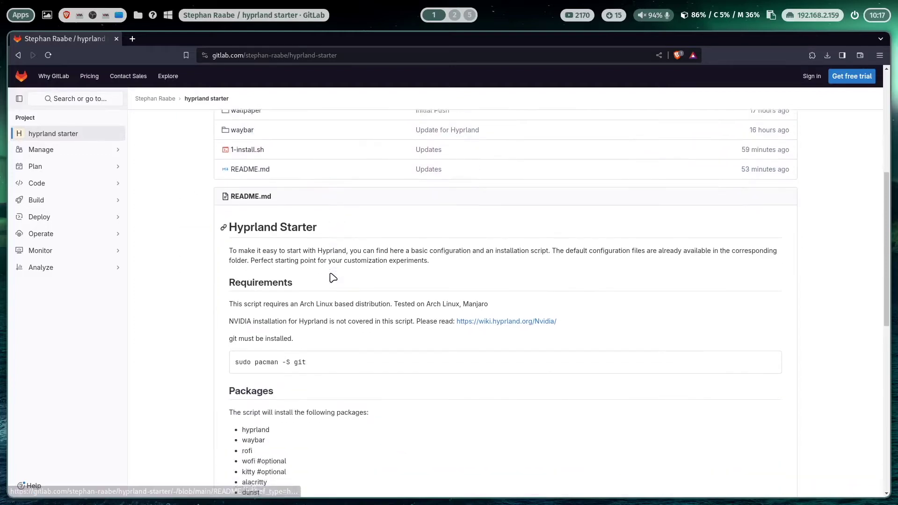
scroll(333, 277, "down", 3)
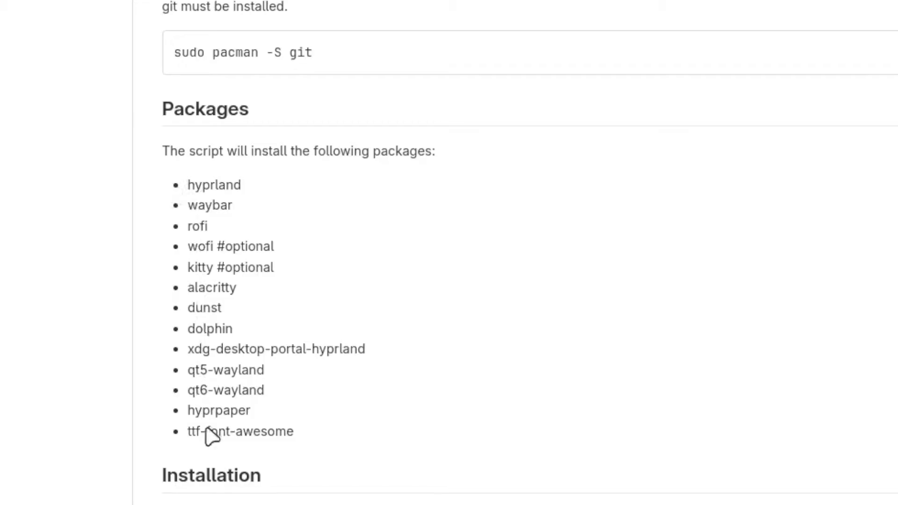
scroll(380, 374, "down", 5)
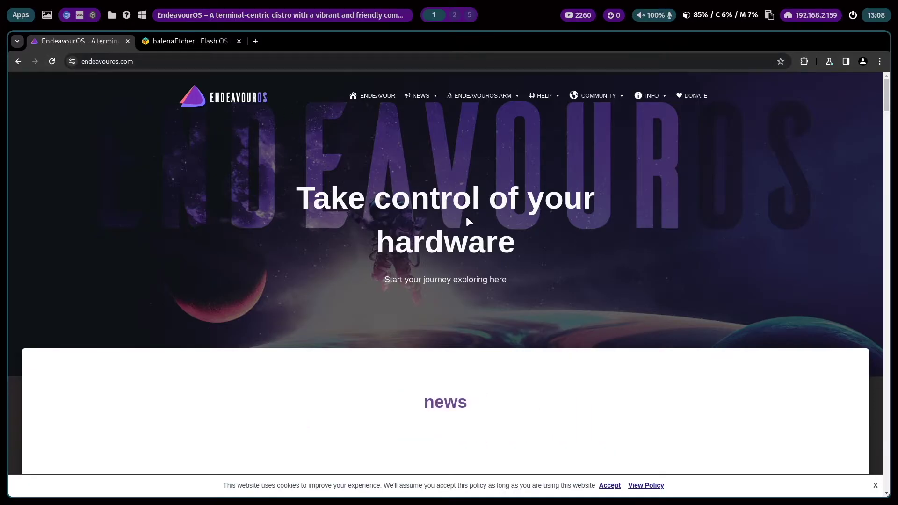
Scroll through the EndeavourOS download mirrors and Europe table, then switch to the balenaEtcher page
scroll(467, 221, "down", 15)
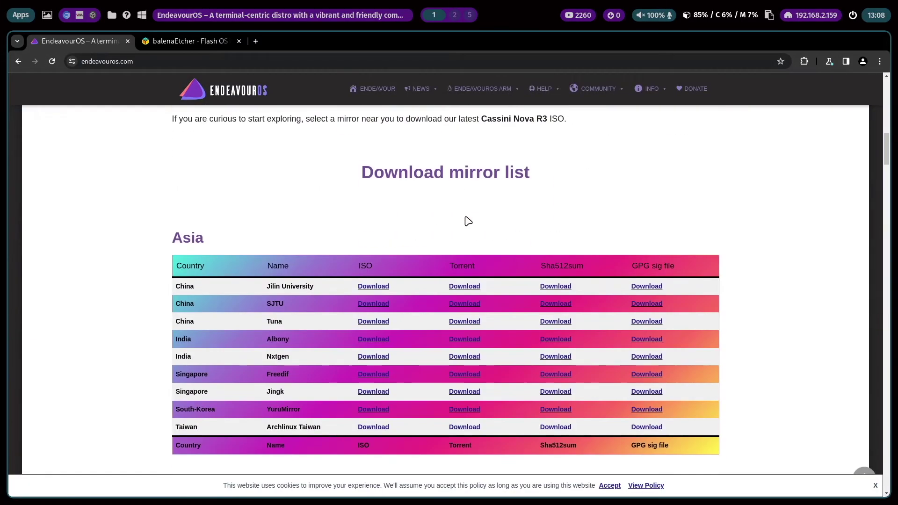
scroll(468, 220, "down", 2)
scroll(421, 163, "up", 1)
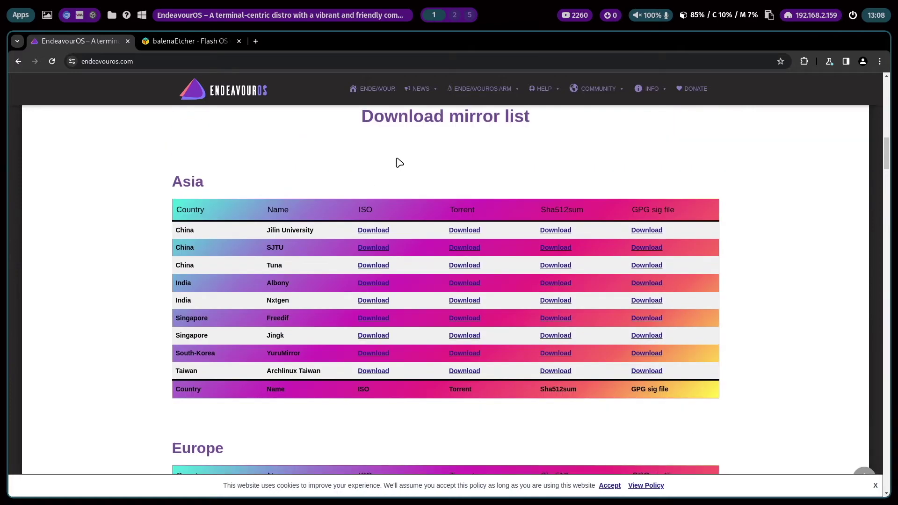
scroll(398, 163, "down", 3)
scroll(326, 265, "down", 3)
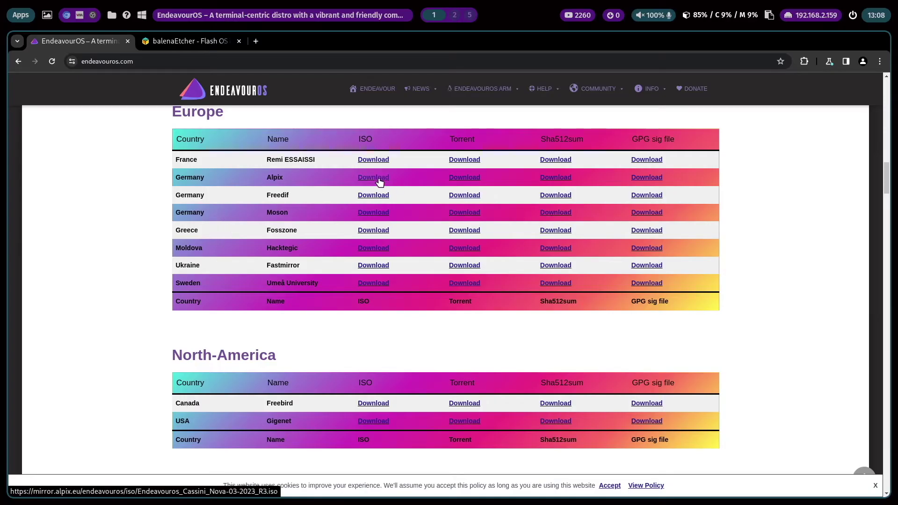
left_click(209, 43)
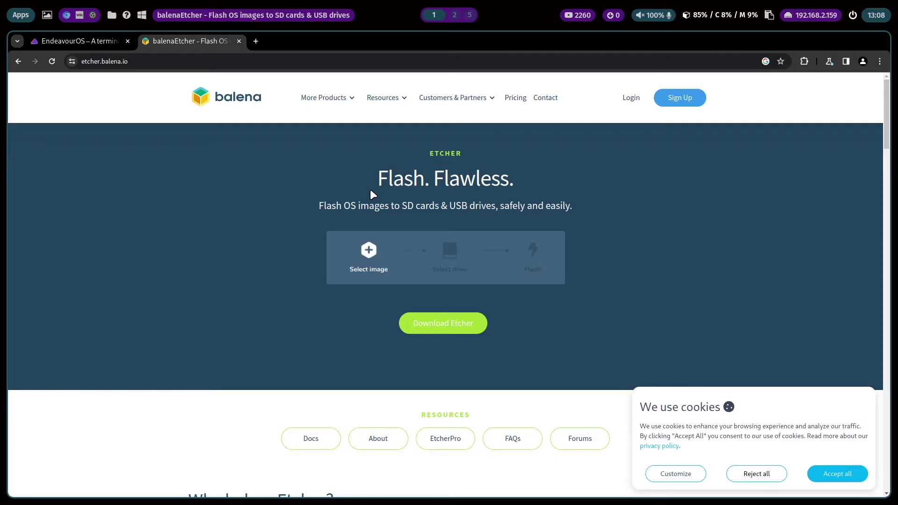
Start a new VM from local install media using the EndeavourOS ISO, with Arch Linux as the OS
key("super+2")
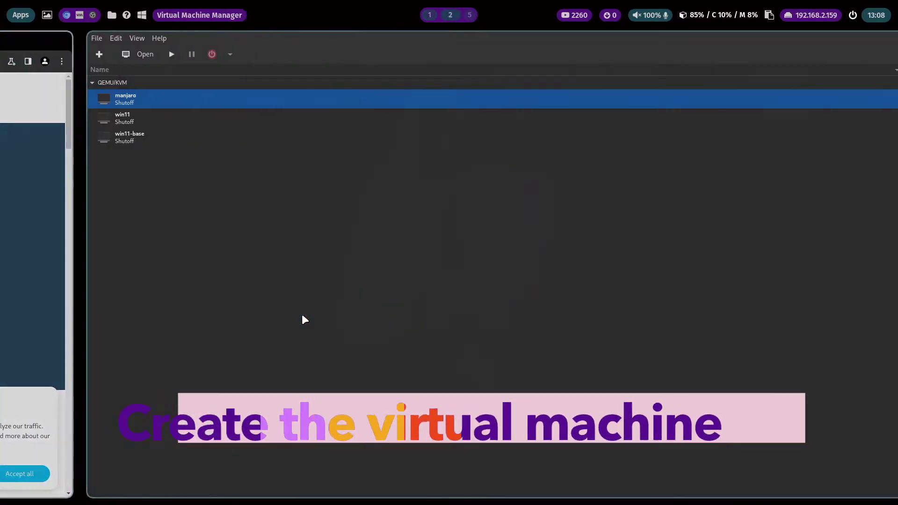
left_click(20, 53)
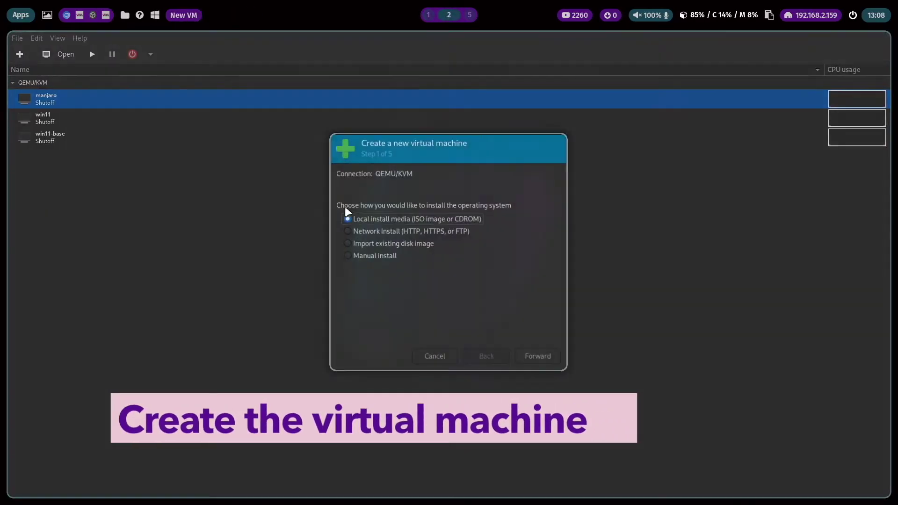
left_click(538, 356)
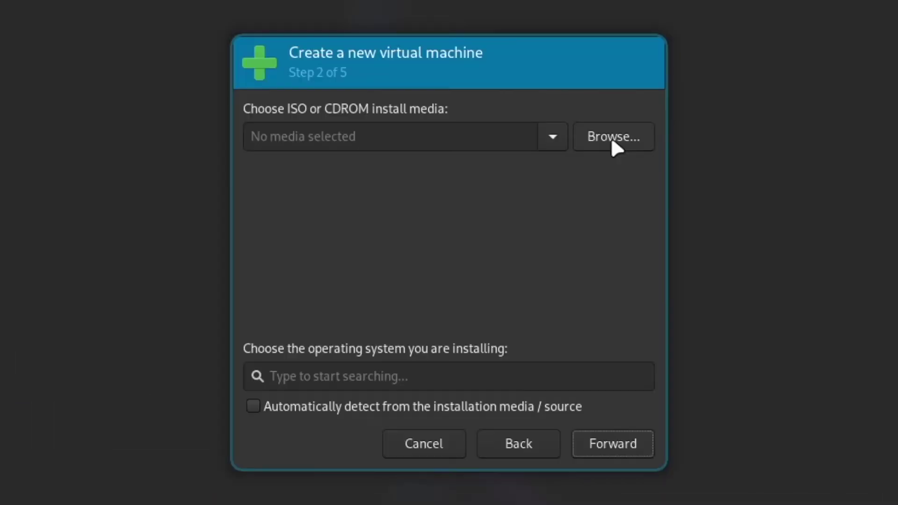
left_click(538, 194)
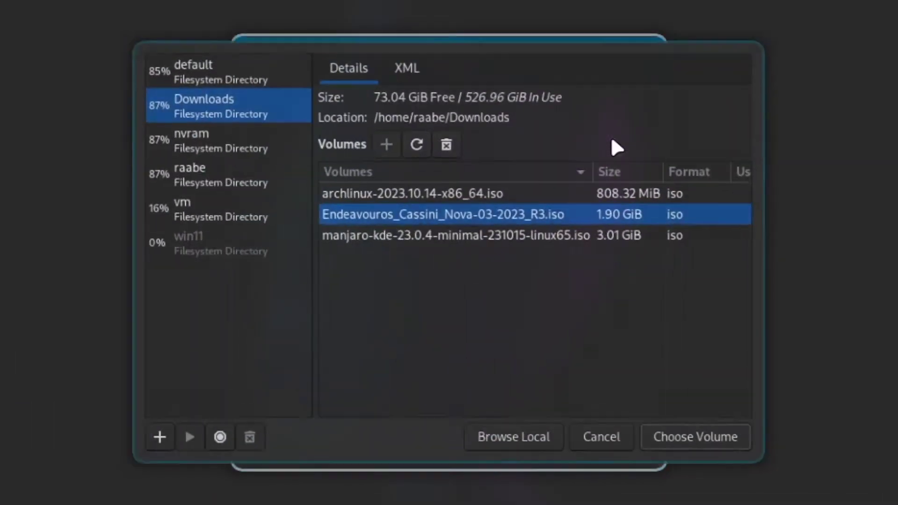
left_click(554, 446)
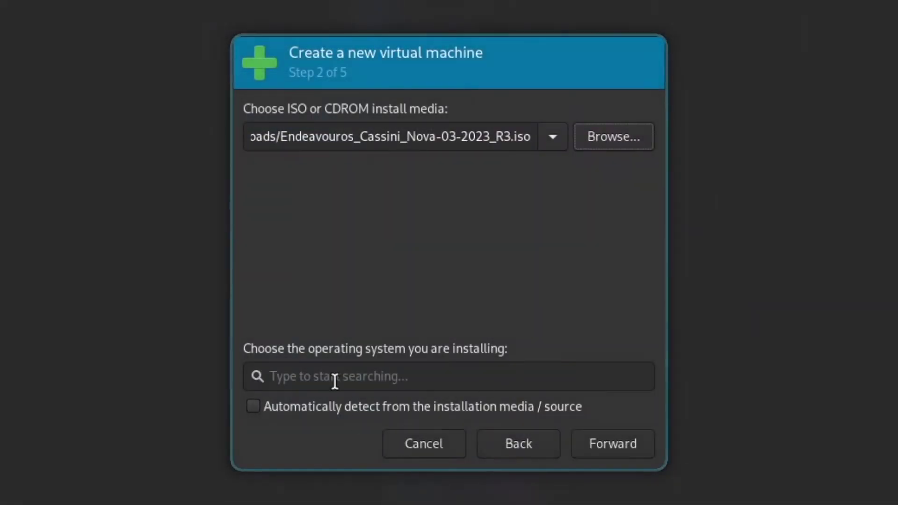
left_click(349, 374)
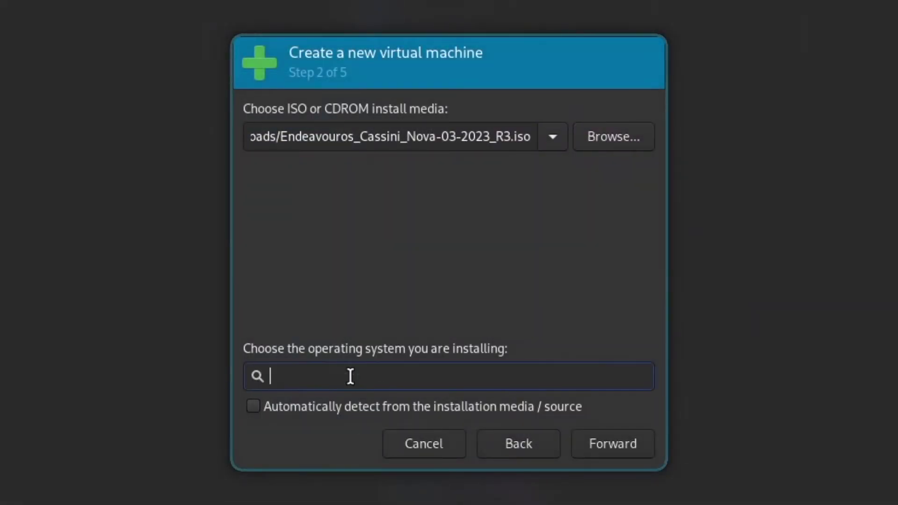
type("Arch")
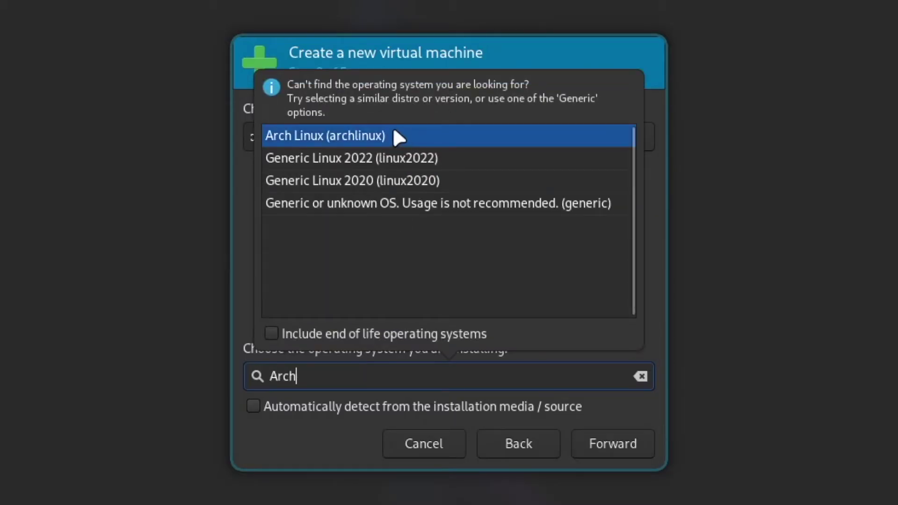
left_click(396, 134)
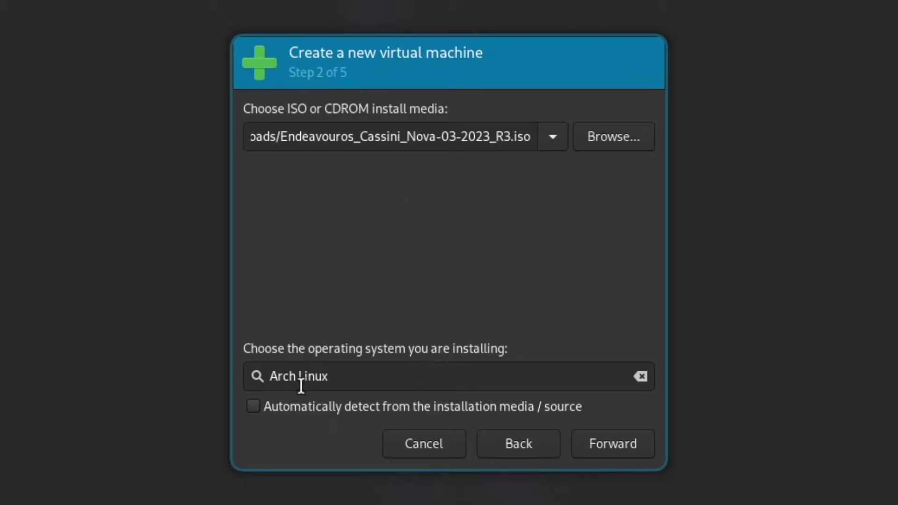
Give the VM 8194 MiB of memory and 12 CPUs
left_click(620, 442)
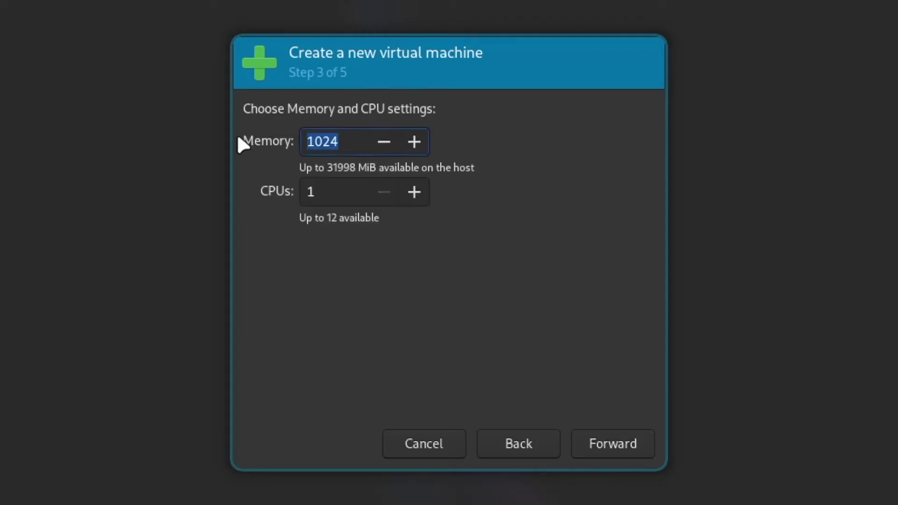
type("8194")
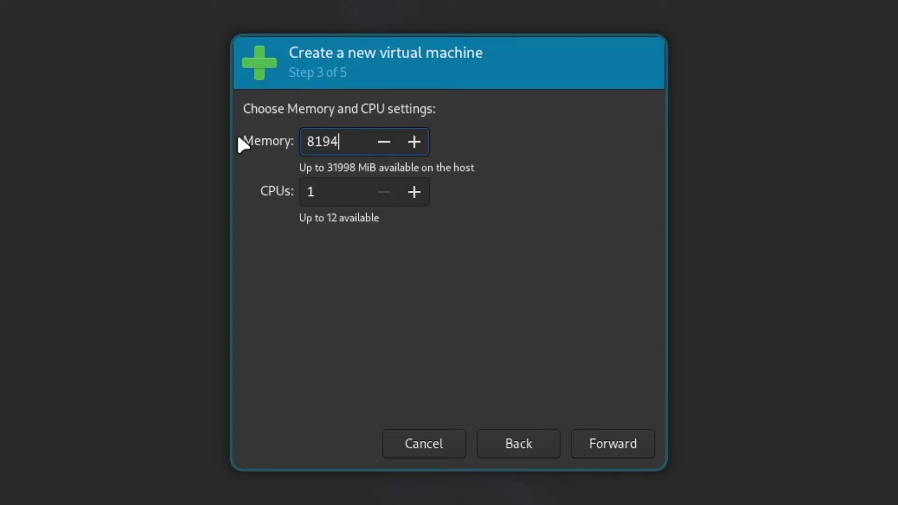
key("Tab")
type("12")
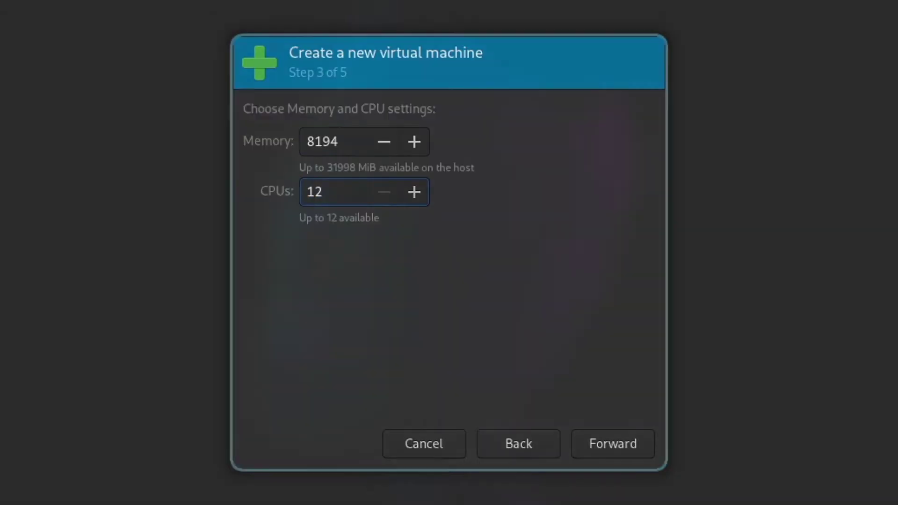
left_click(613, 443)
Set a 25 GiB disk, name the VM endeavouros, and finish with customization enabled
left_click(284, 164)
key("BackSpace")
type("5")
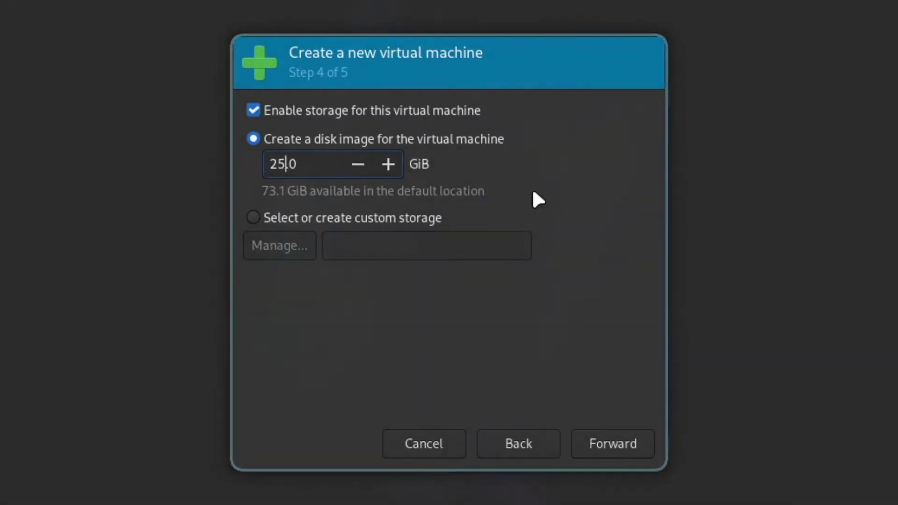
left_click(612, 443)
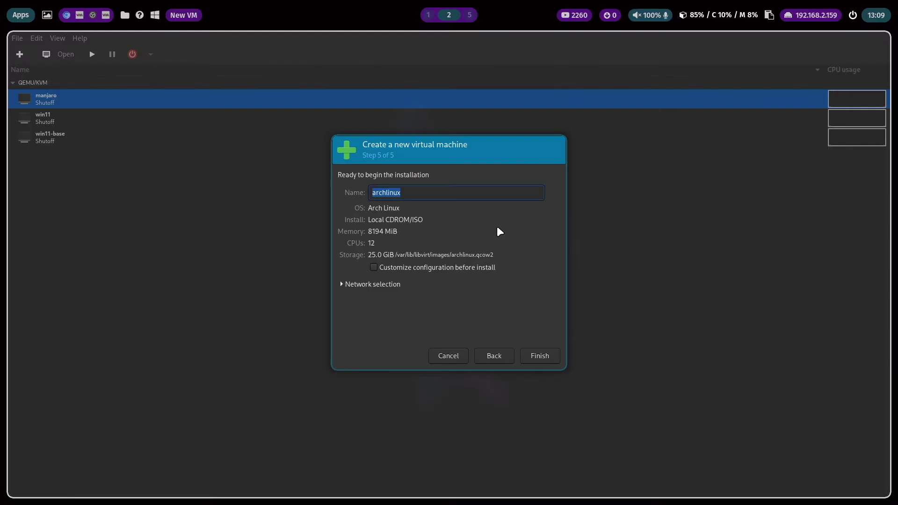
type("ende")
type("avouros")
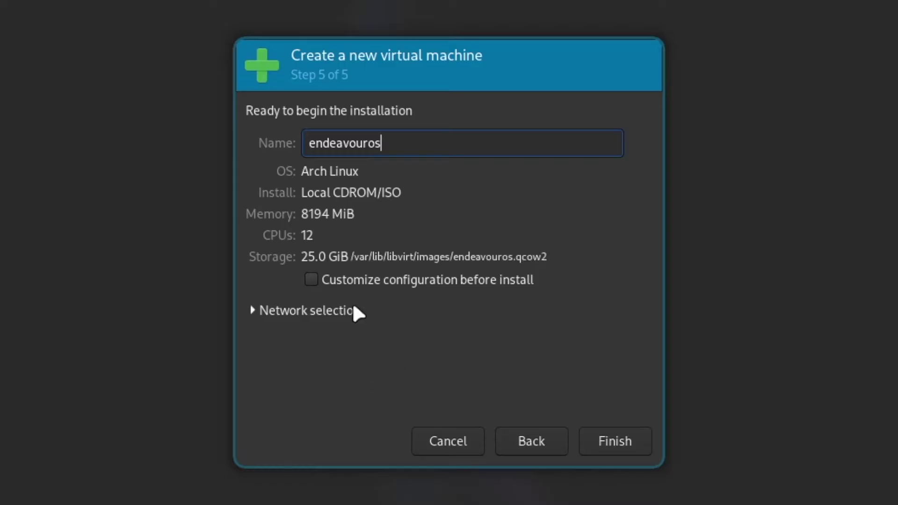
left_click(312, 279)
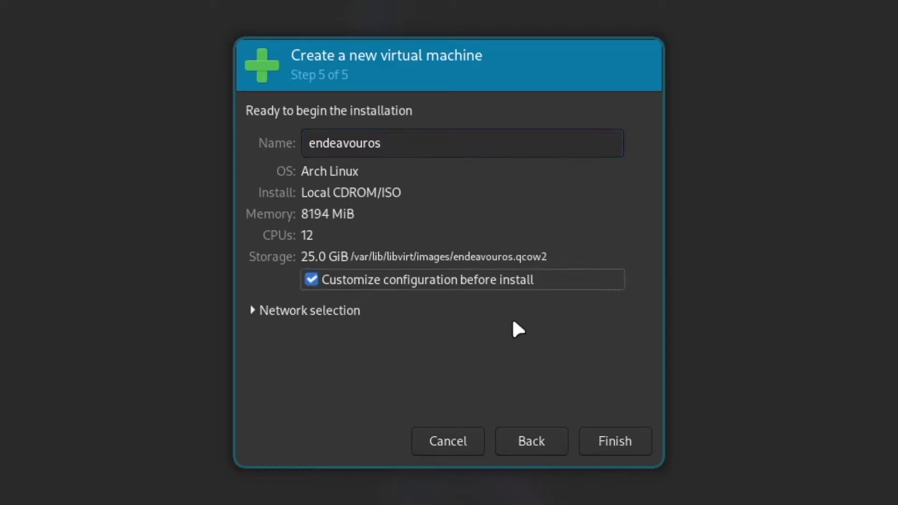
left_click(601, 442)
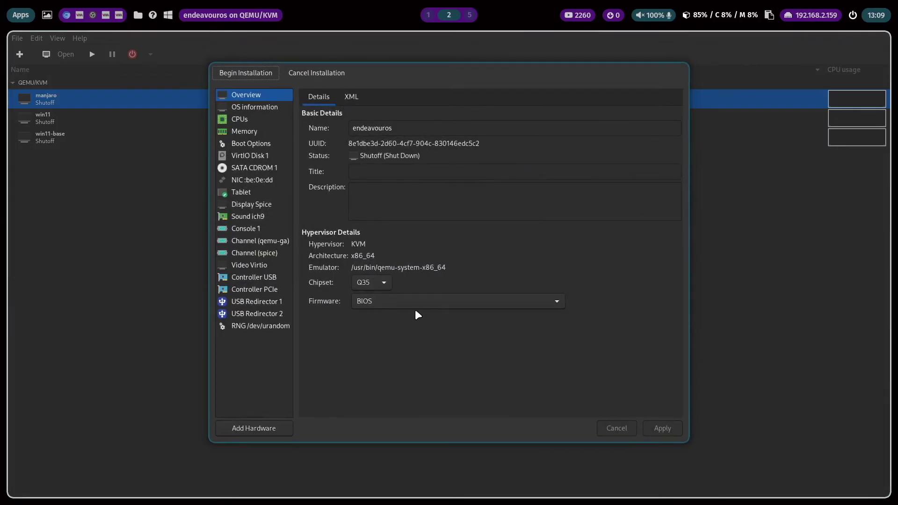
Set the firmware to UEFI and put SATA CDROM 1 first in the boot order
left_click(433, 302)
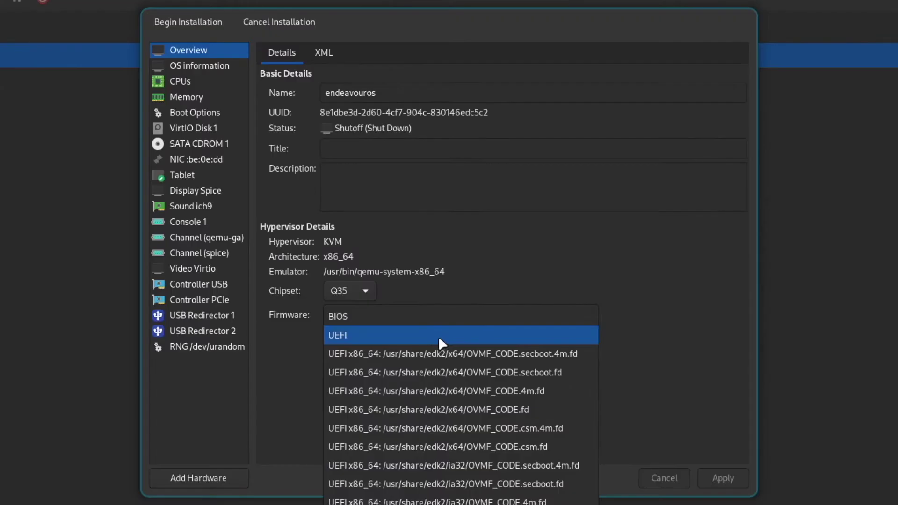
left_click(439, 337)
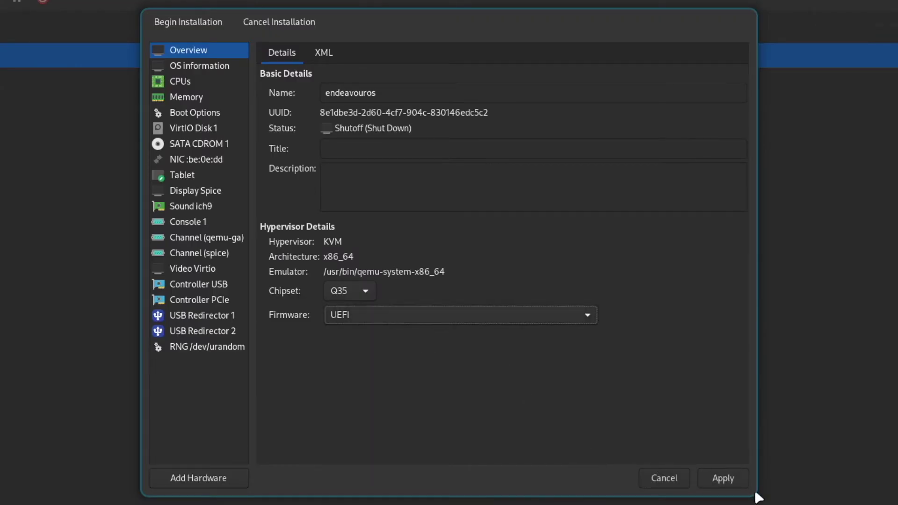
left_click(723, 478)
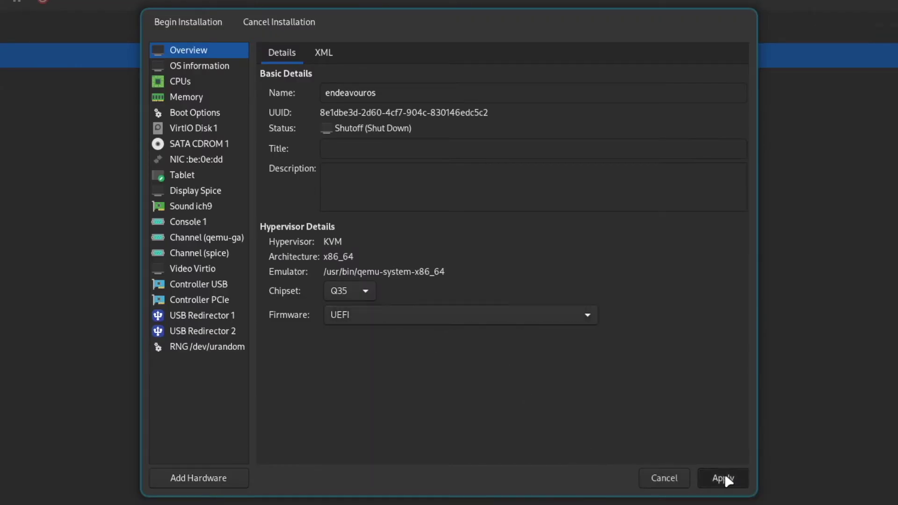
left_click(205, 113)
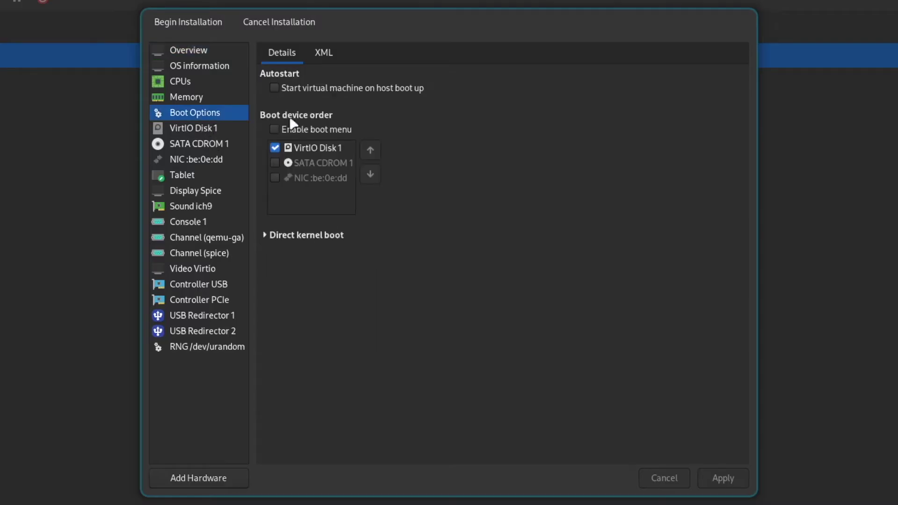
left_click(275, 162)
left_click(371, 149)
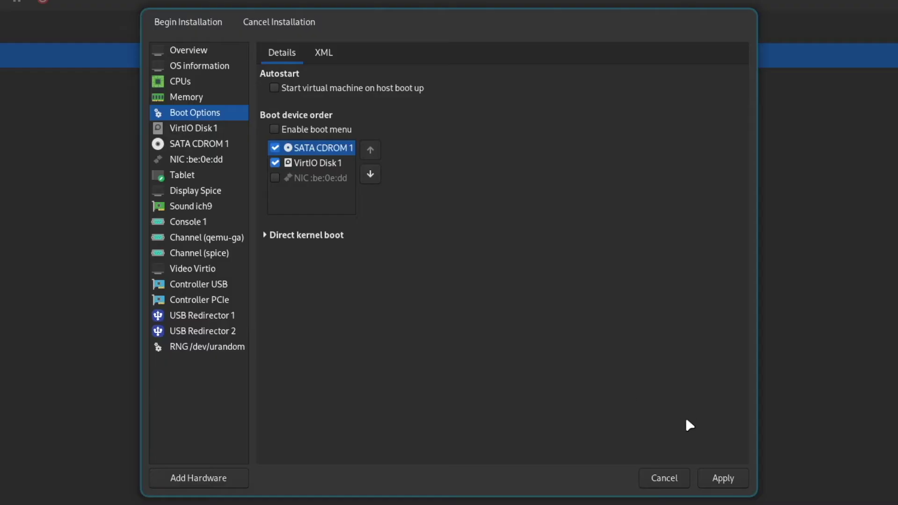
left_click(723, 481)
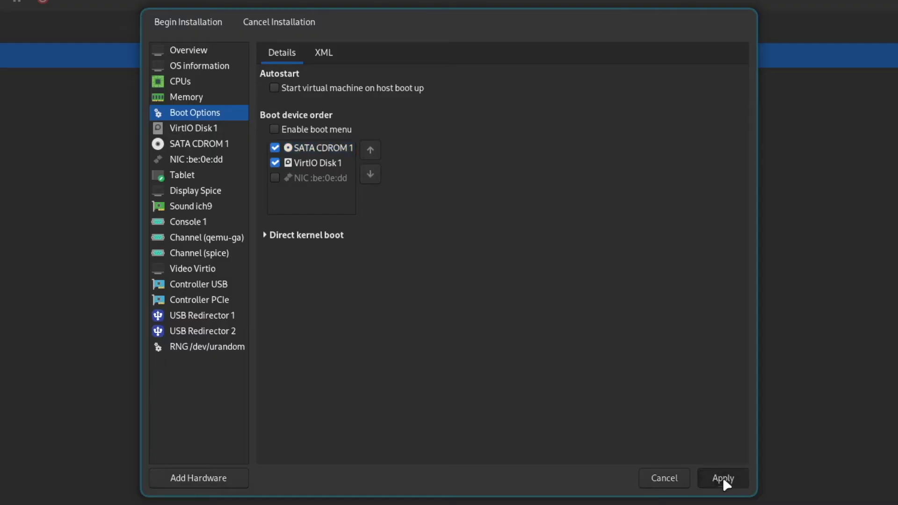
Enable 3D acceleration on the Virtio video and set Spice to listen type None with OpenGL
left_click(206, 269)
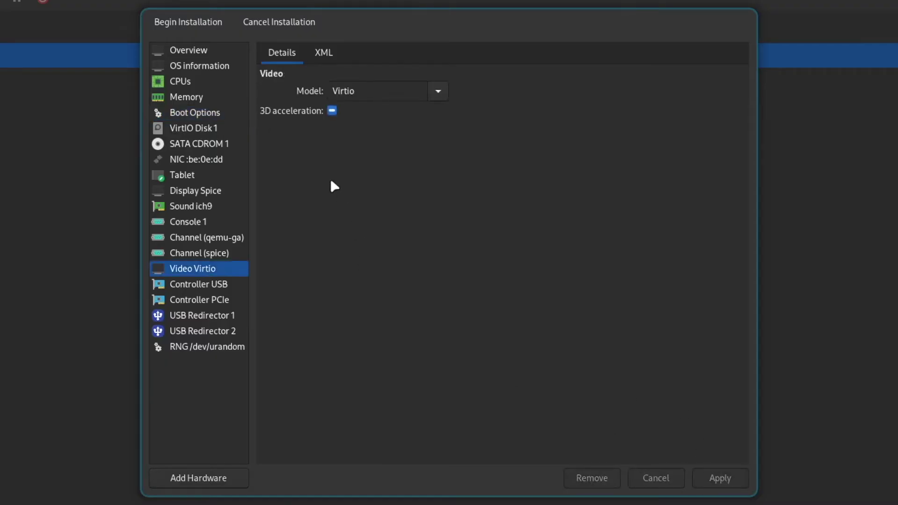
left_click(332, 112)
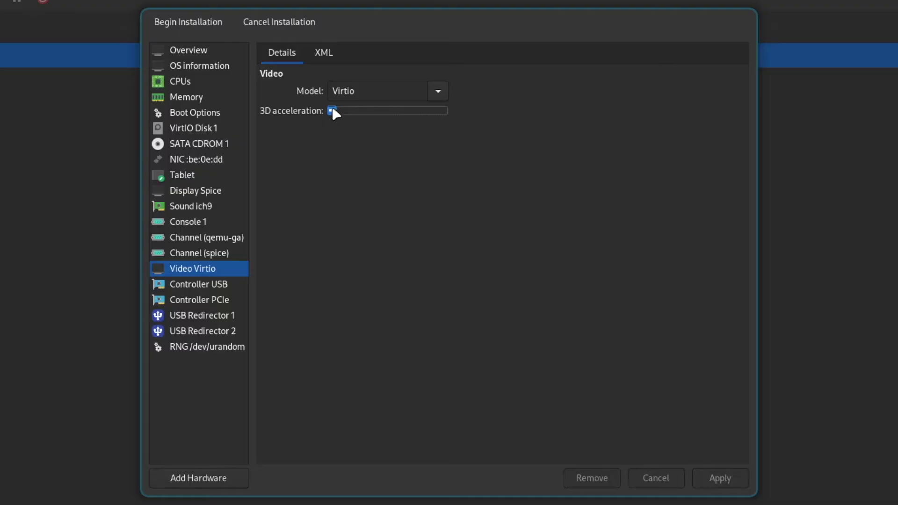
left_click(718, 476)
left_click(223, 193)
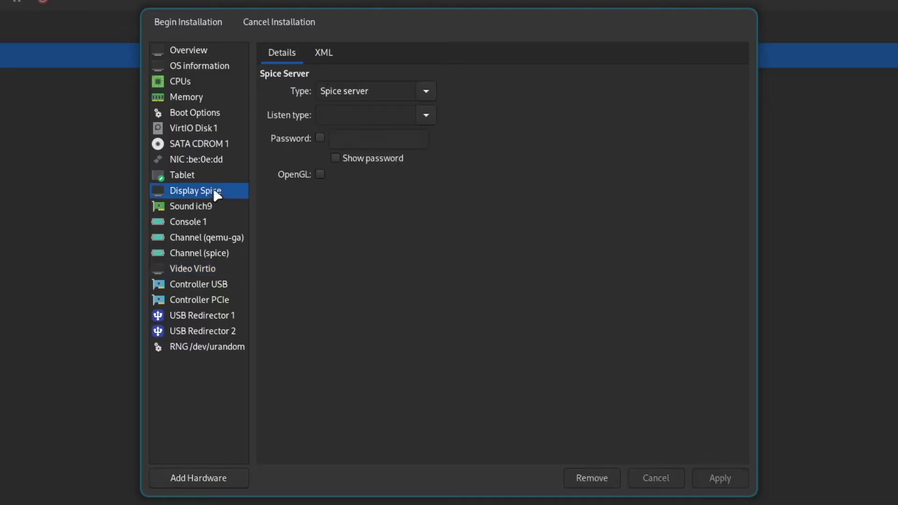
left_click(319, 174)
left_click(426, 115)
left_click(398, 156)
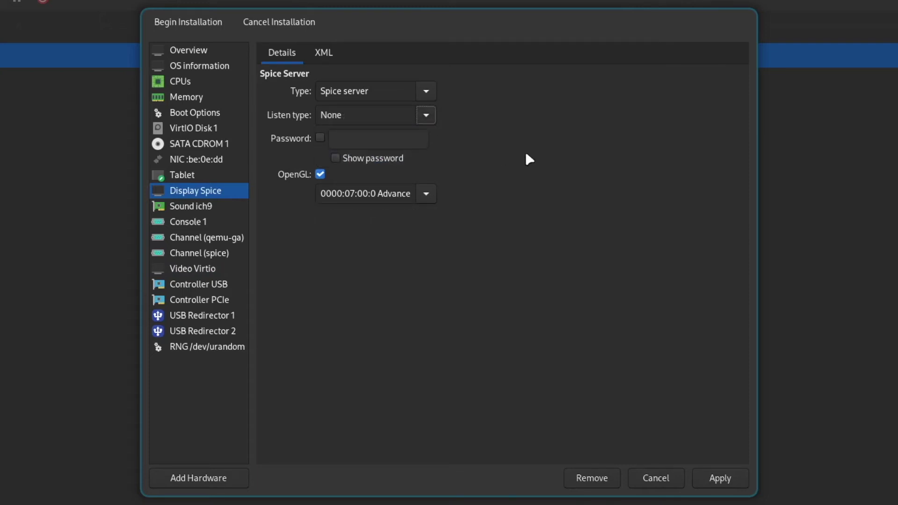
left_click(722, 478)
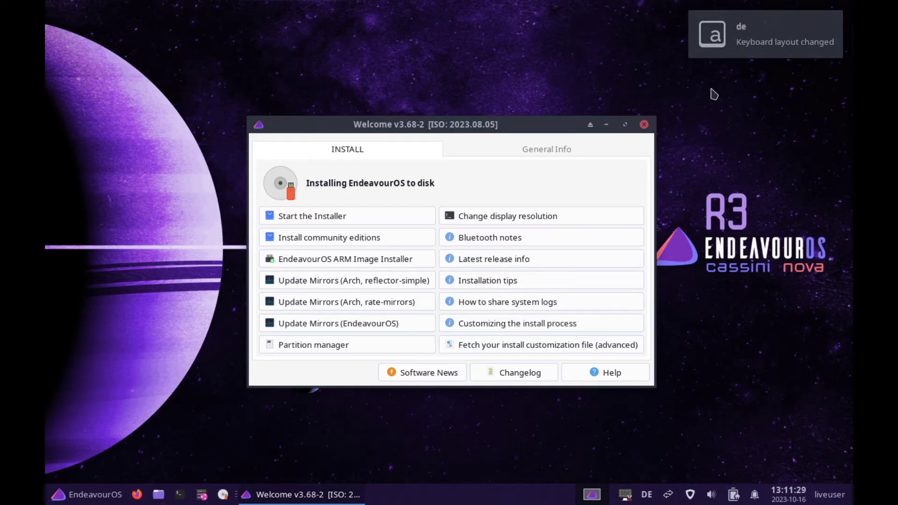
Apply 1920x1080 at 60 Hz in the live session's Display settings and keep the configuration
right_click(139, 129)
mouse_move(209, 321)
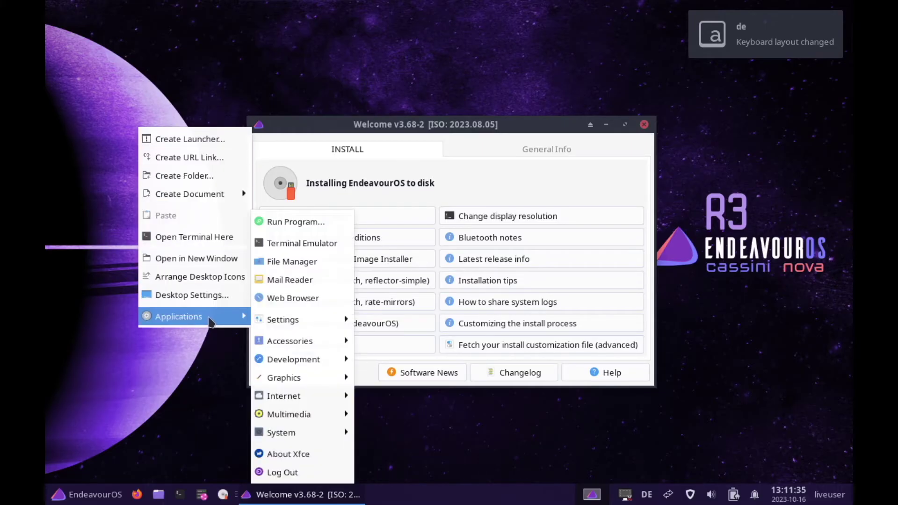
mouse_move(302, 320)
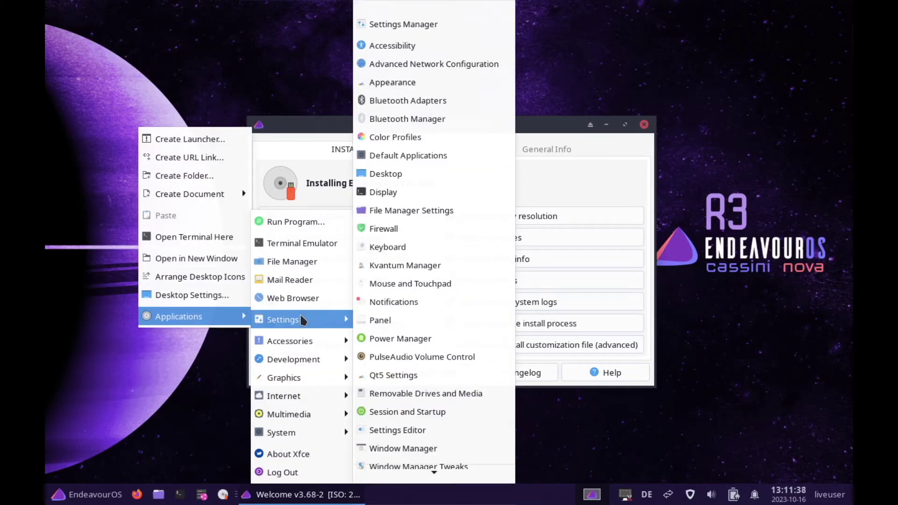
left_click(383, 193)
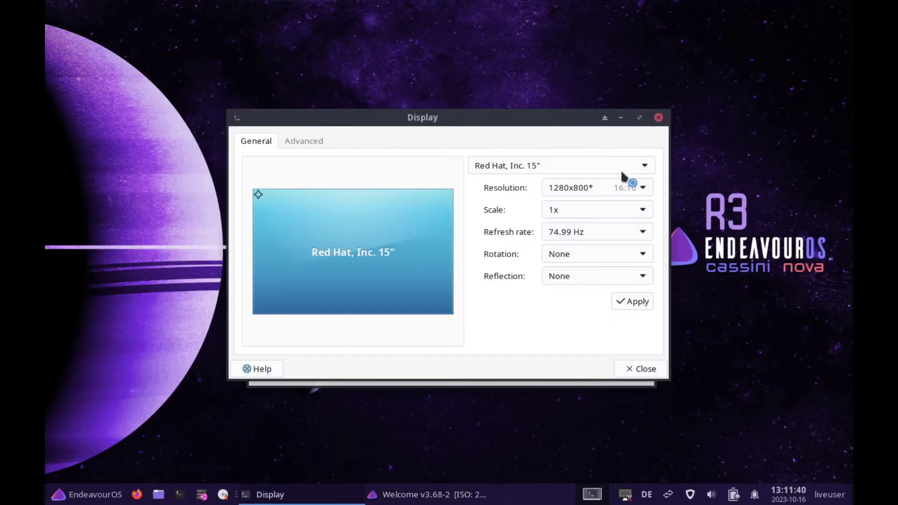
left_click(642, 188)
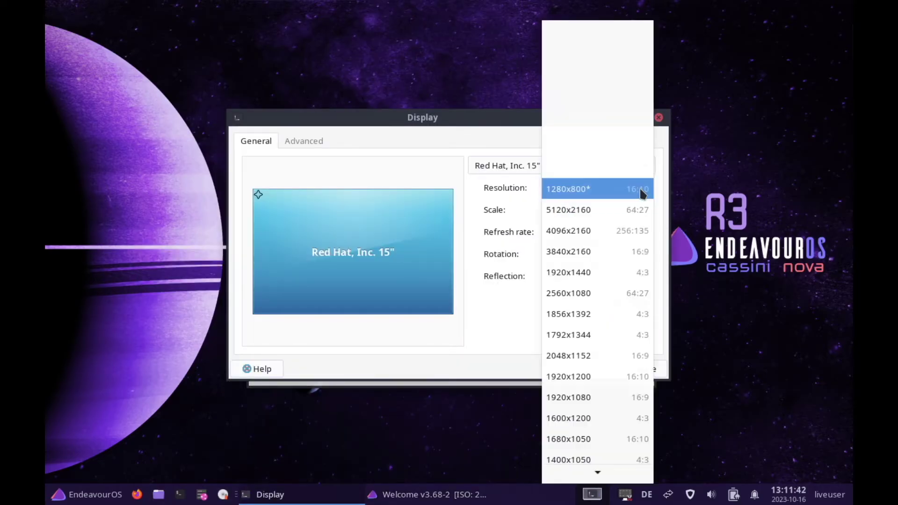
left_click(595, 398)
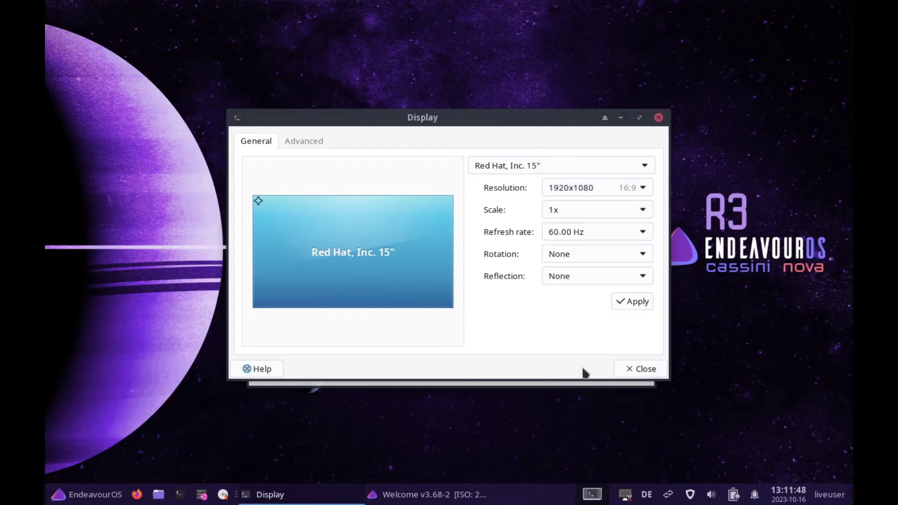
left_click(639, 304)
left_click(257, 225)
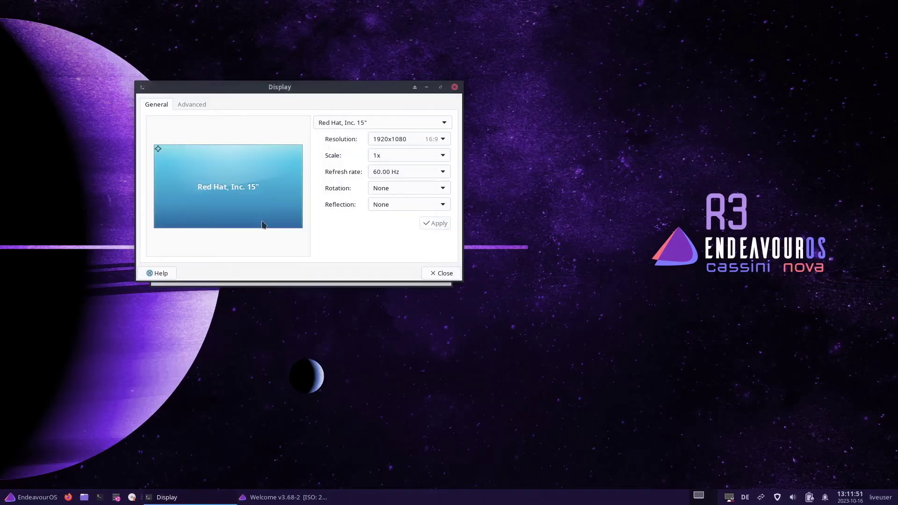
left_click_drag(341, 89, 622, 146)
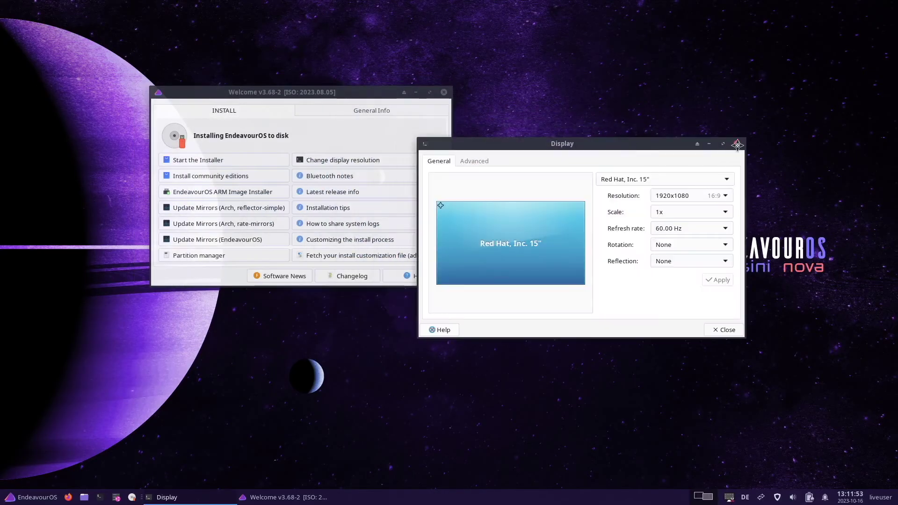
Close the display settings and launch the EndeavourOS installer with the online method
left_click(736, 144)
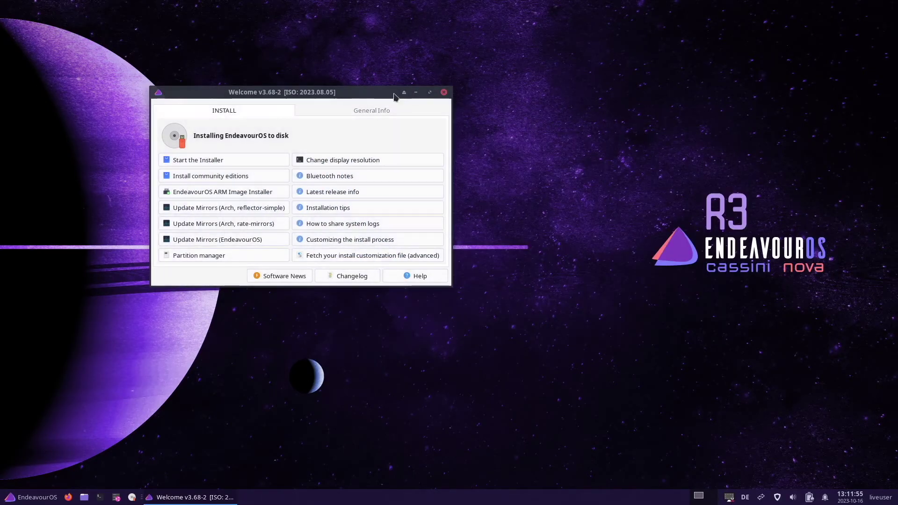
left_click_drag(409, 99, 580, 134)
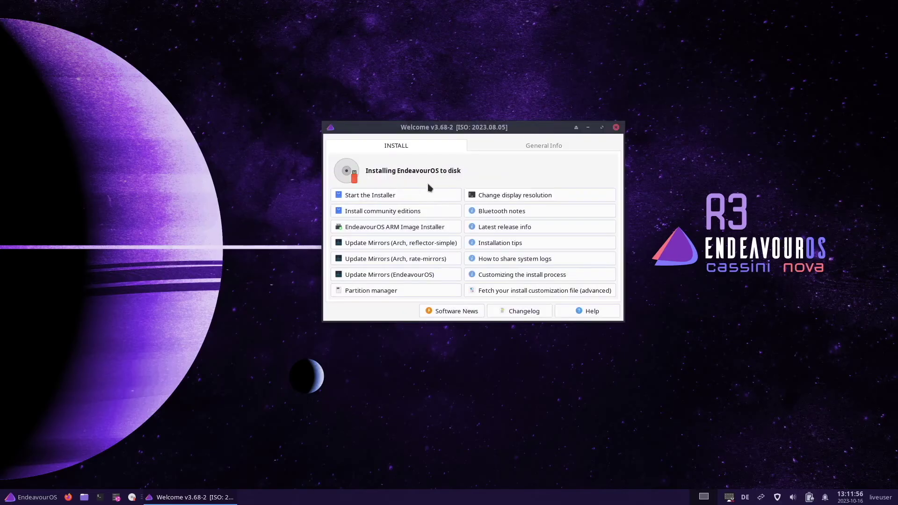
left_click(384, 197)
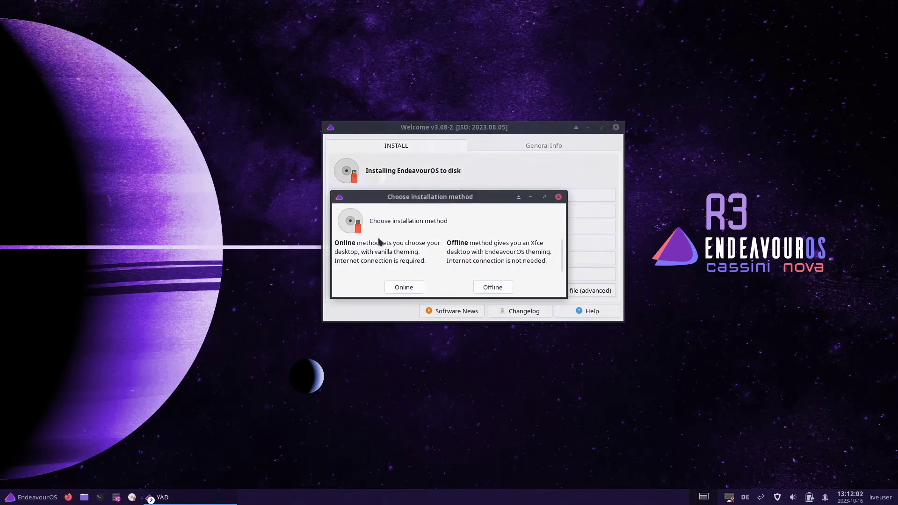
left_click(403, 288)
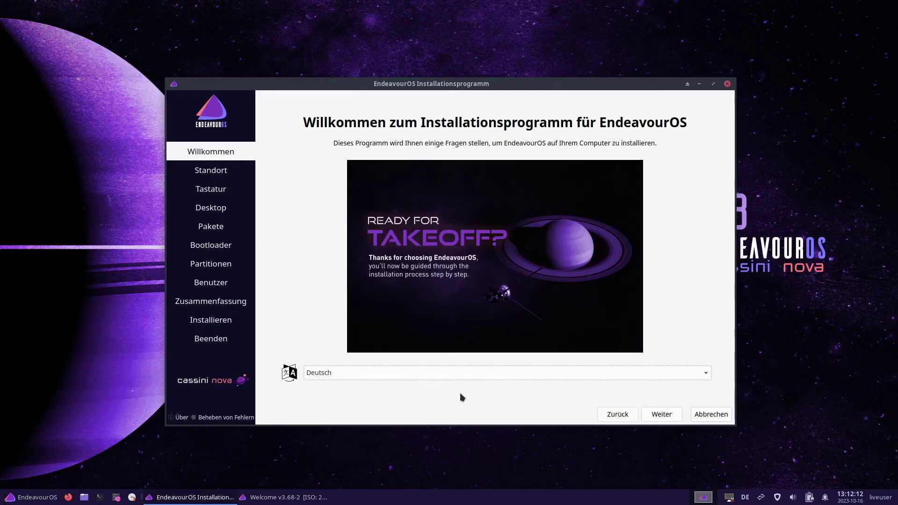
Set the installer language to American English, keep the location, and pick German keyboard layout
left_click(448, 372)
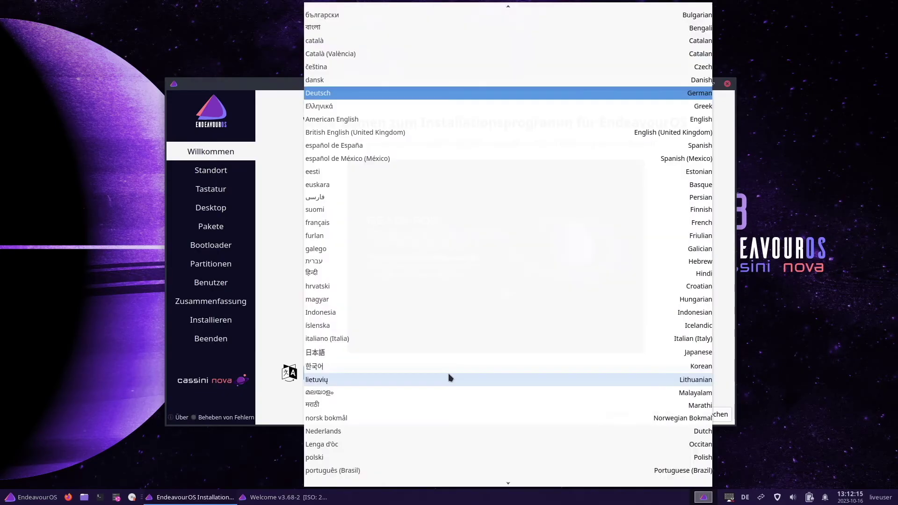
left_click(370, 123)
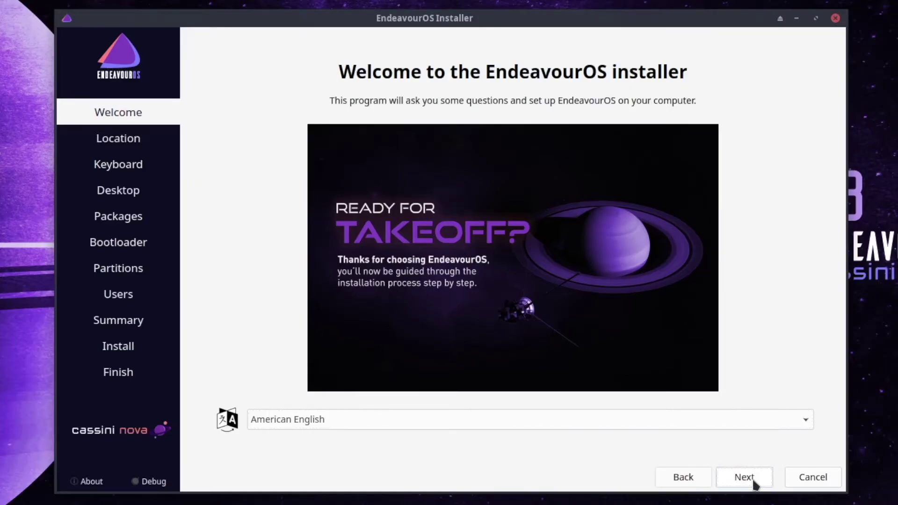
left_click(744, 477)
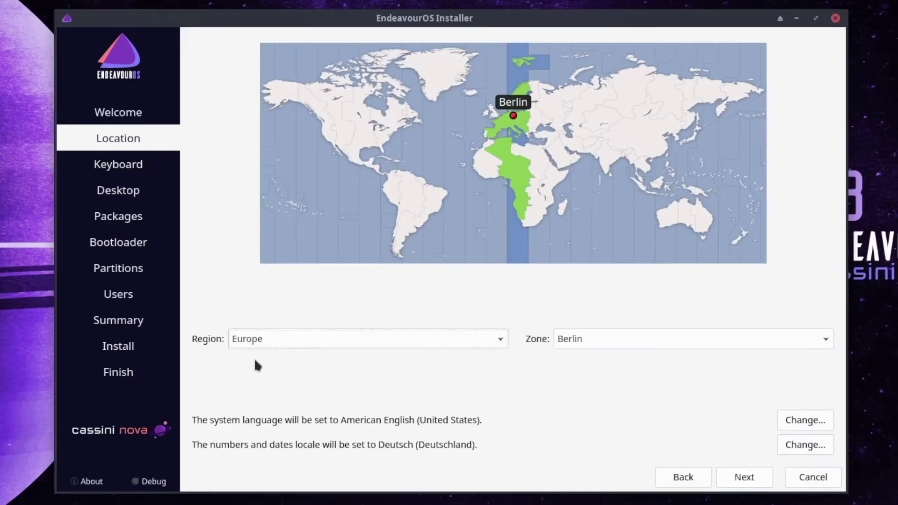
left_click(754, 481)
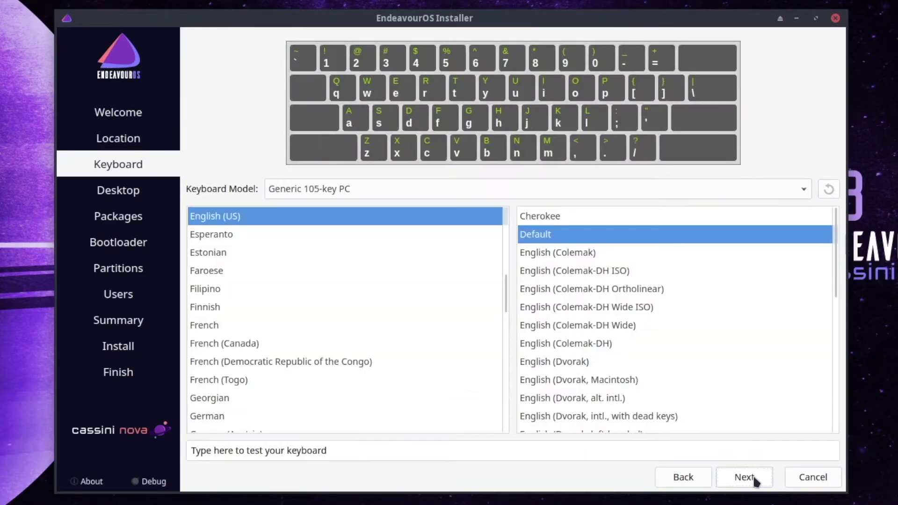
left_click(236, 417)
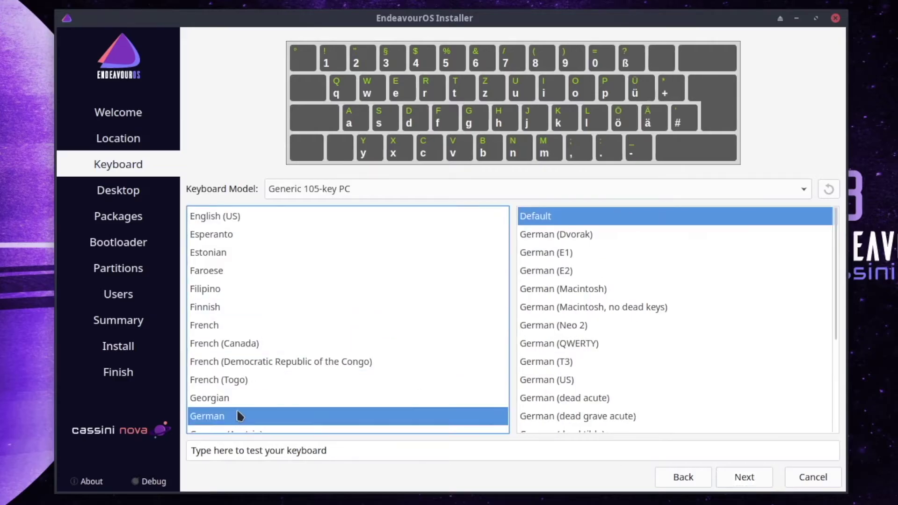
left_click(762, 481)
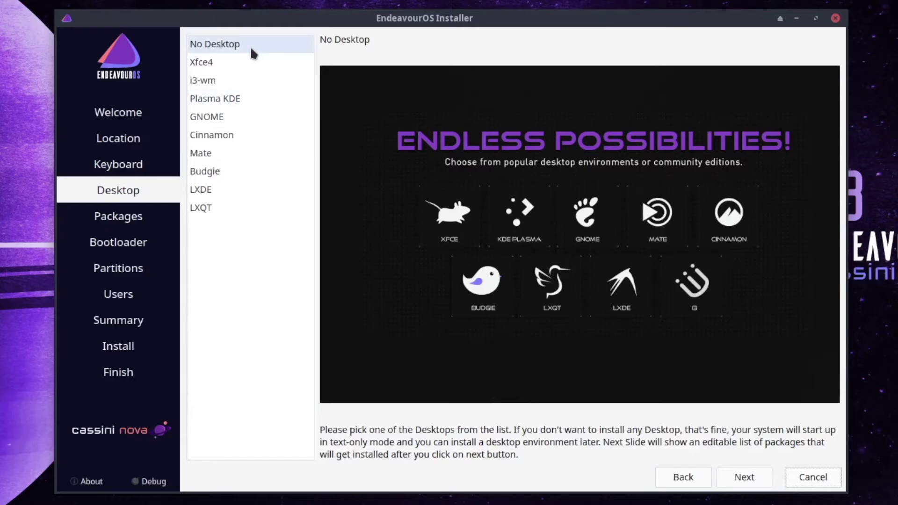
Pick Plasma KDE as the desktop and accept the default KDE-Desktop packages
left_click(236, 103)
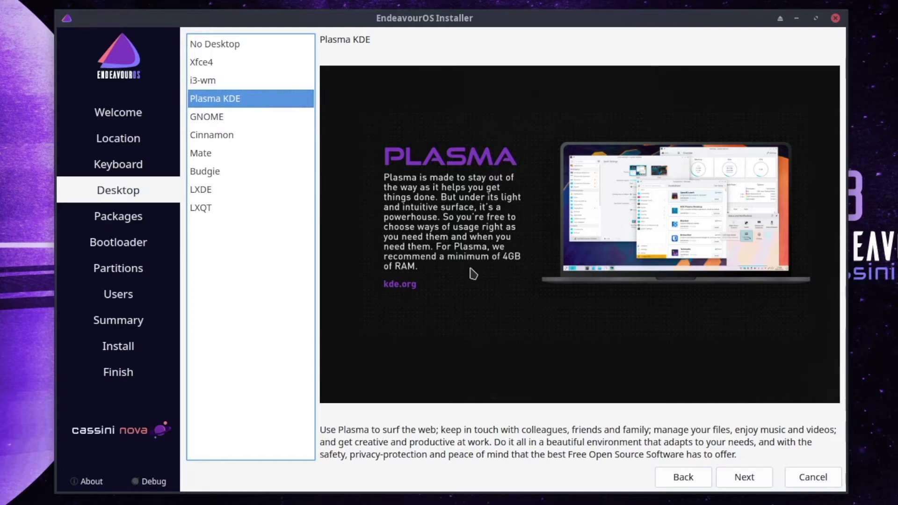
left_click(749, 480)
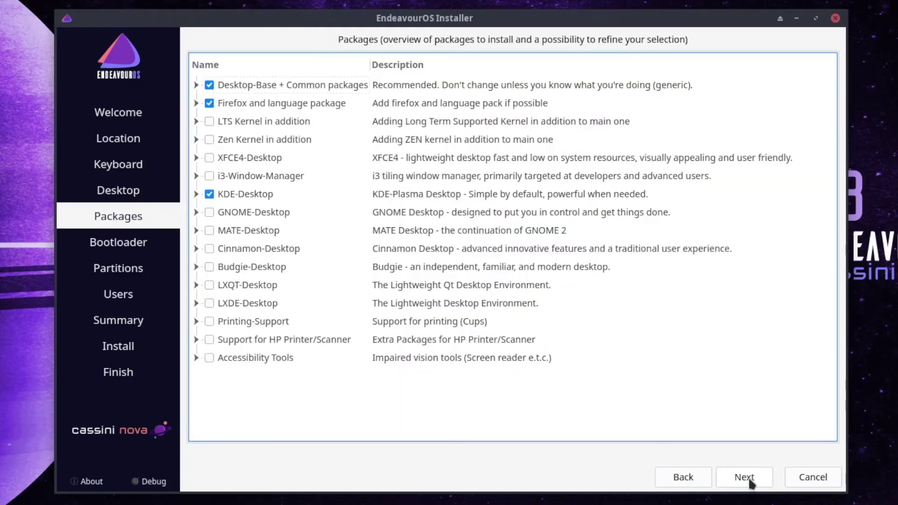
left_click(749, 480)
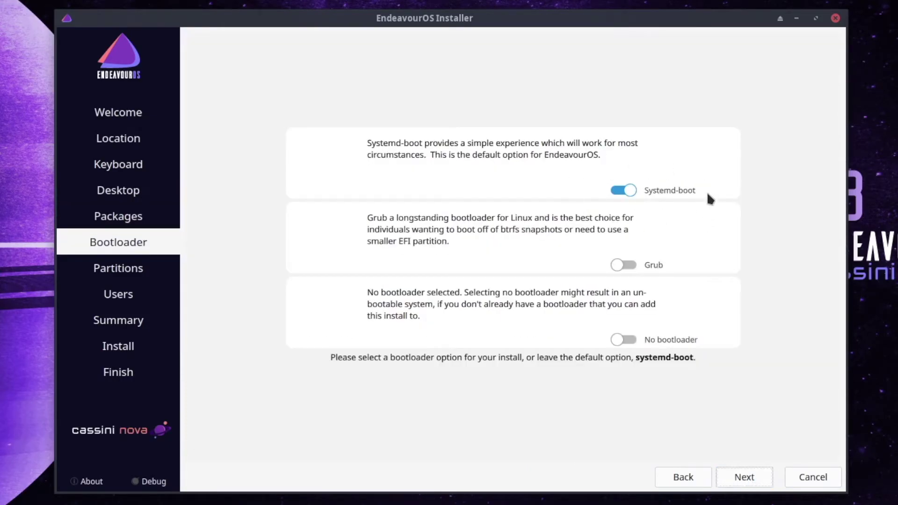
Keep systemd-boot and choose Erase disk to wipe the 25 GiB drive
left_click(746, 475)
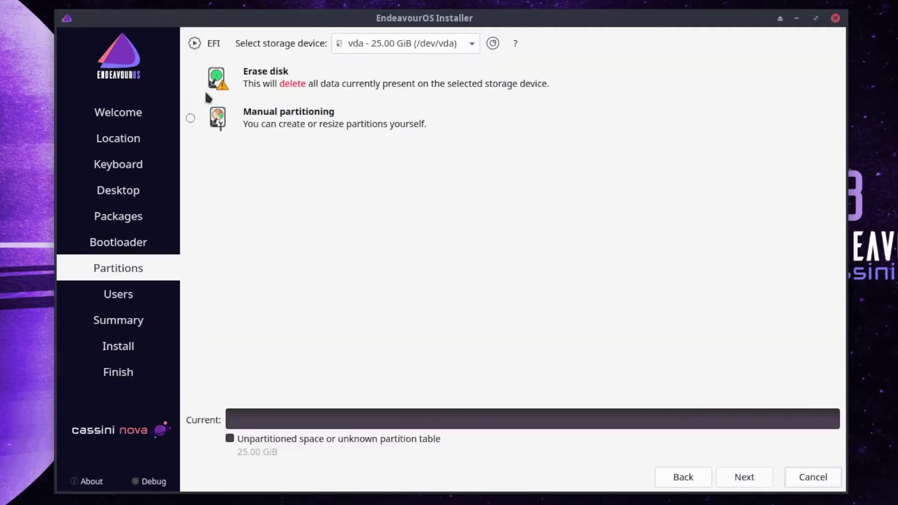
left_click(190, 78)
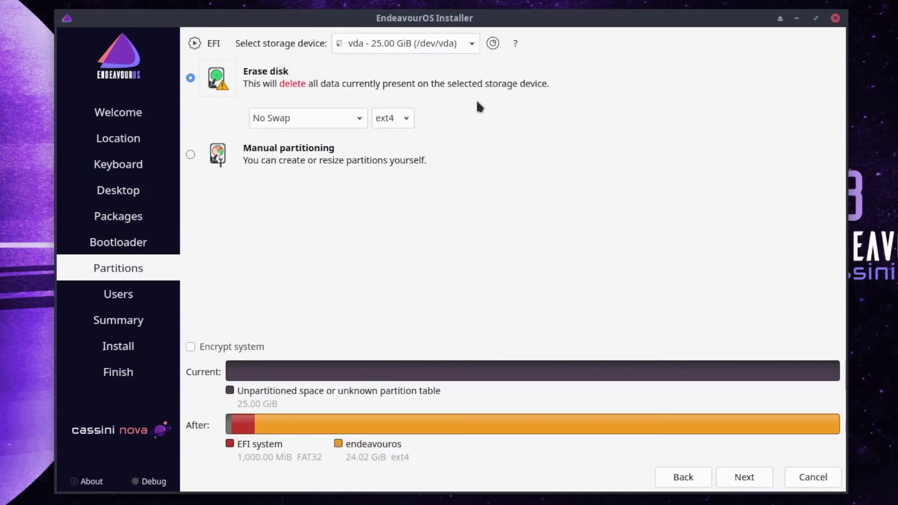
left_click(744, 477)
Enter the user's name and account password, then confirm Install now
type("Stephan Raabe")
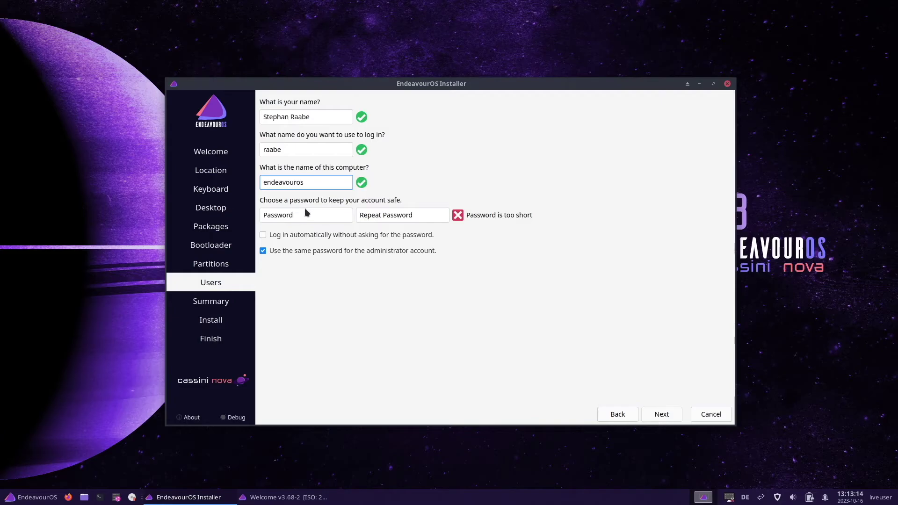
left_click(261, 204)
type("●●●●●●")
key("Tab")
type("●●●●●●")
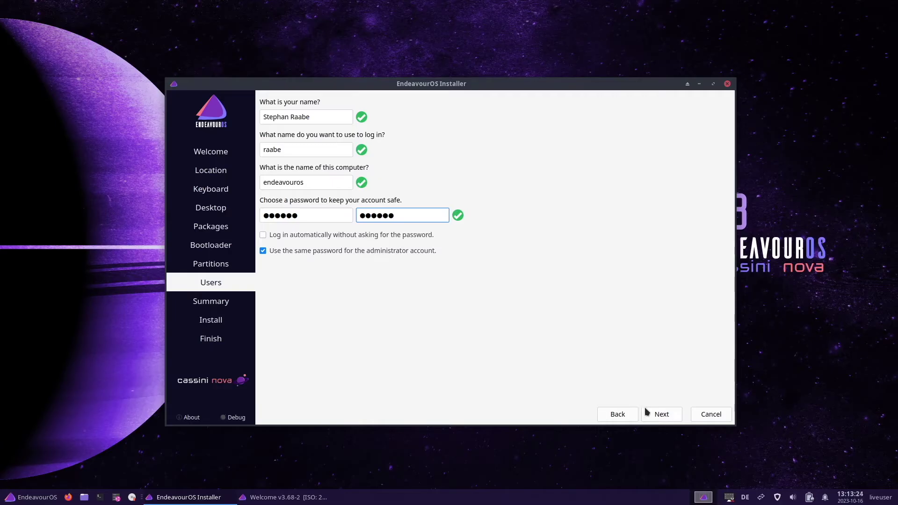
left_click(662, 415)
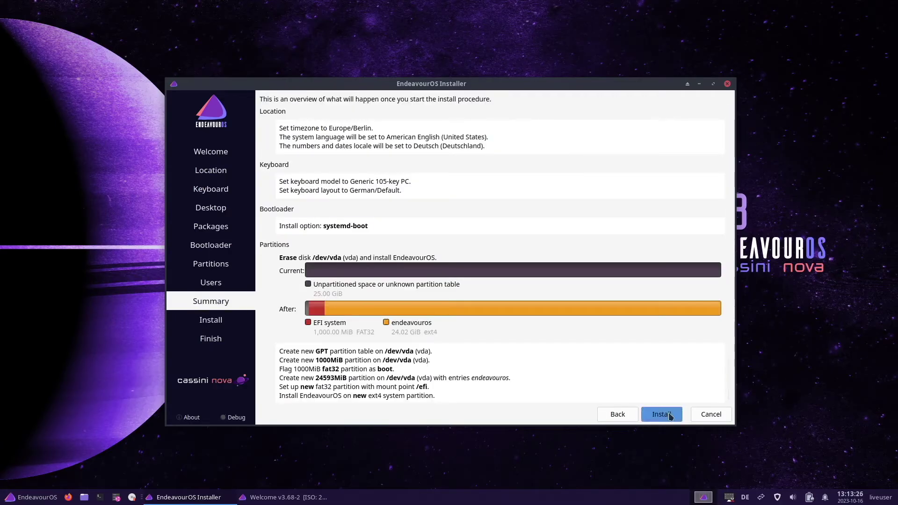
left_click(661, 414)
left_click(427, 260)
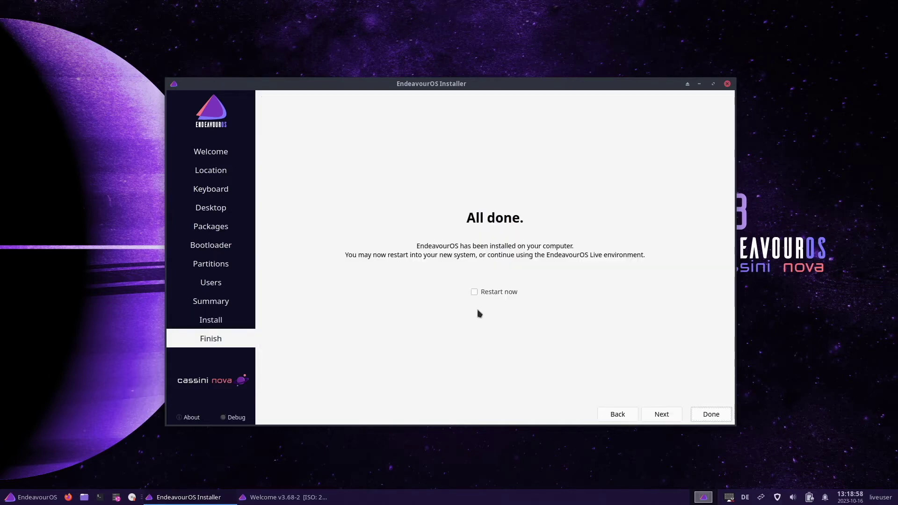
Tick Restart now so the VM reboots into the installed Plasma desktop
left_click(474, 291)
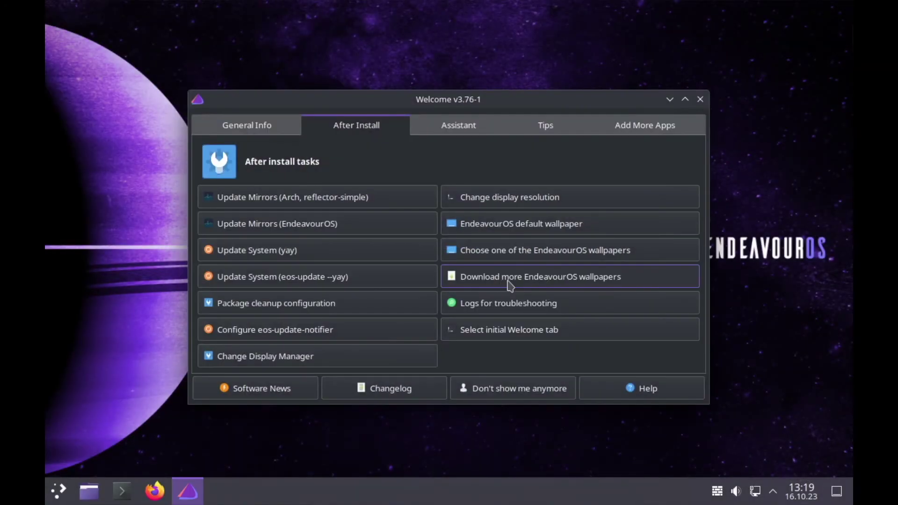
Apply and keep 1920x1080 in KDE's Configure Display Settings, then close the window
right_click(123, 129)
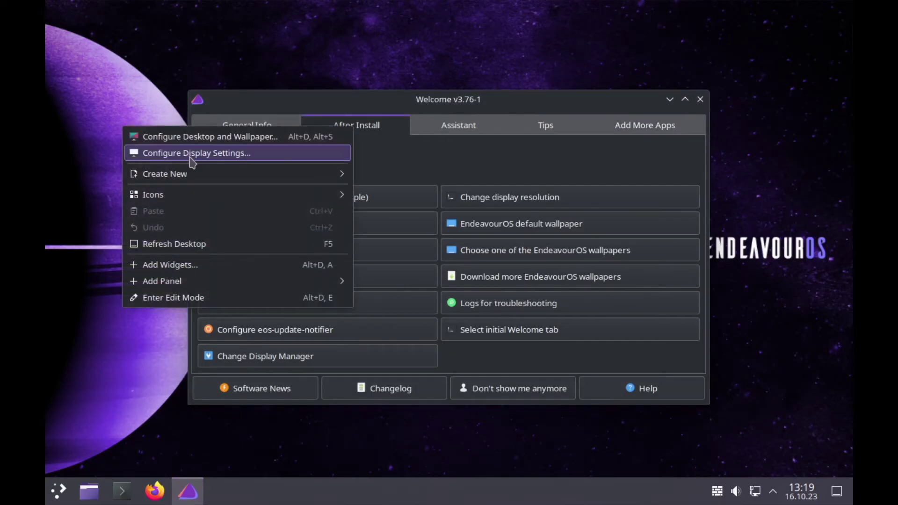
left_click(222, 160)
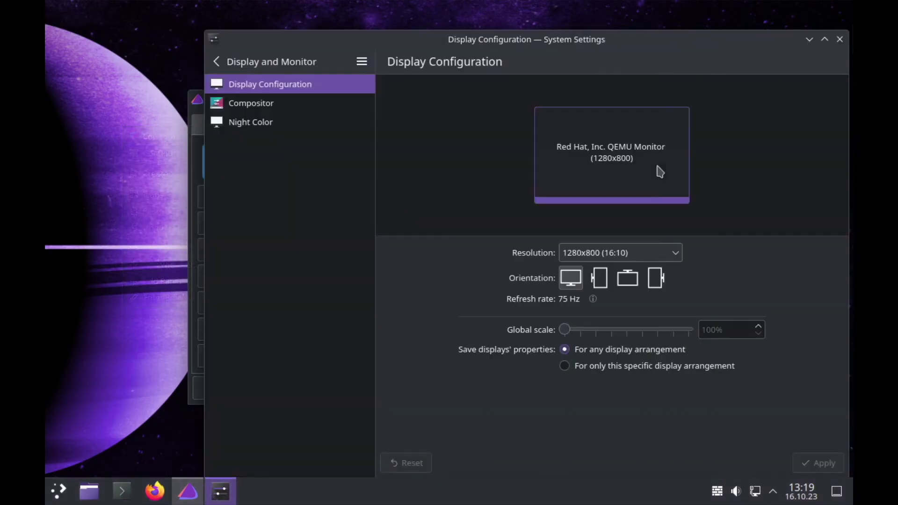
left_click(674, 252)
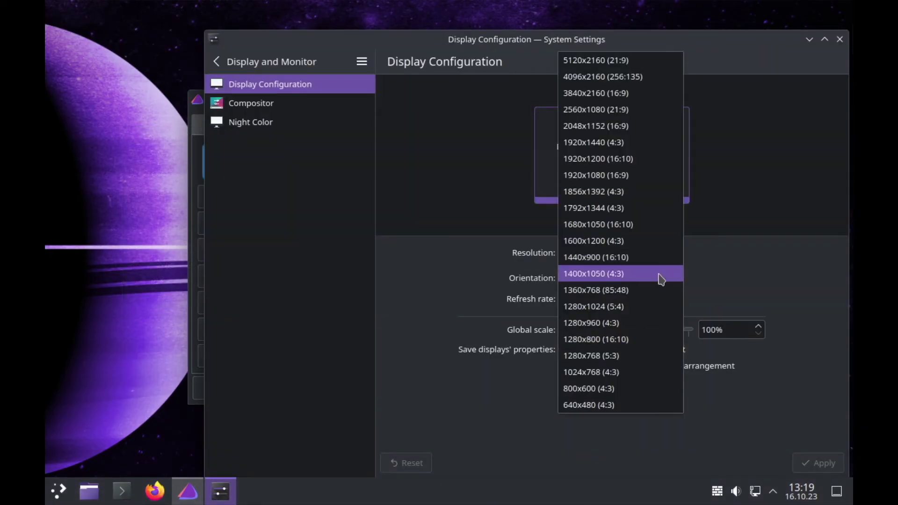
left_click(623, 180)
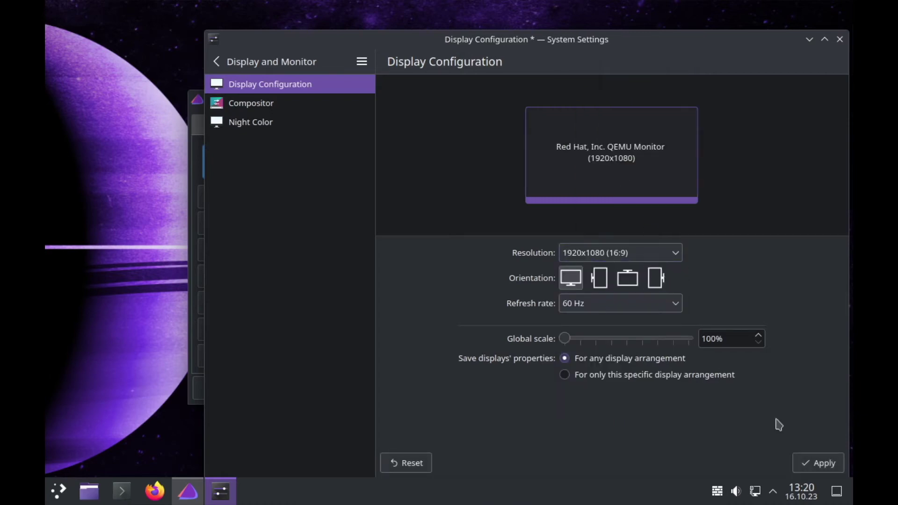
left_click(821, 465)
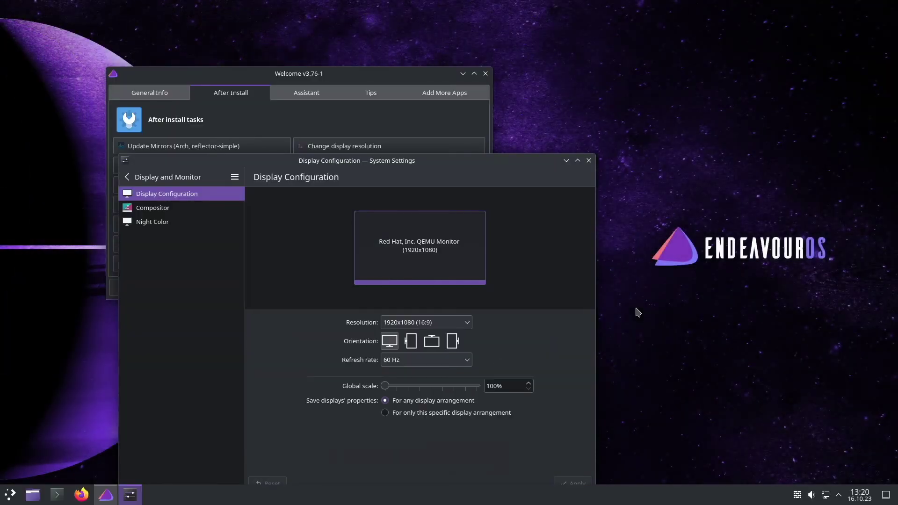
left_click(448, 353)
left_click_drag(439, 163, 627, 92)
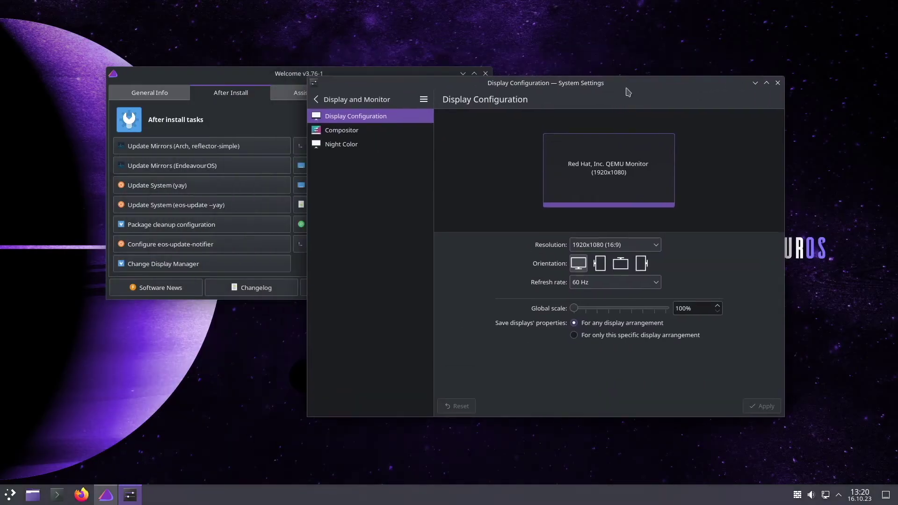
left_click(777, 83)
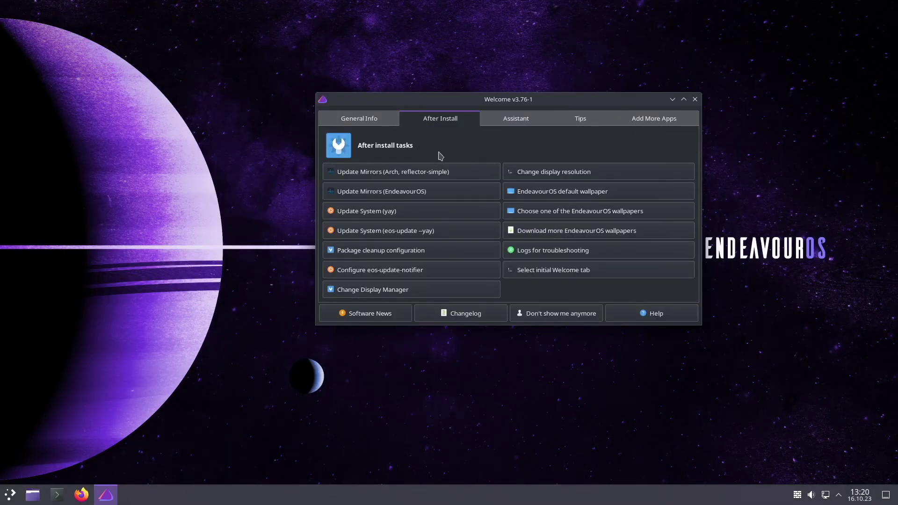
Rank the German HTTPS Arch mirrors and save the new mirror list, authenticating as administrator
left_click(408, 175)
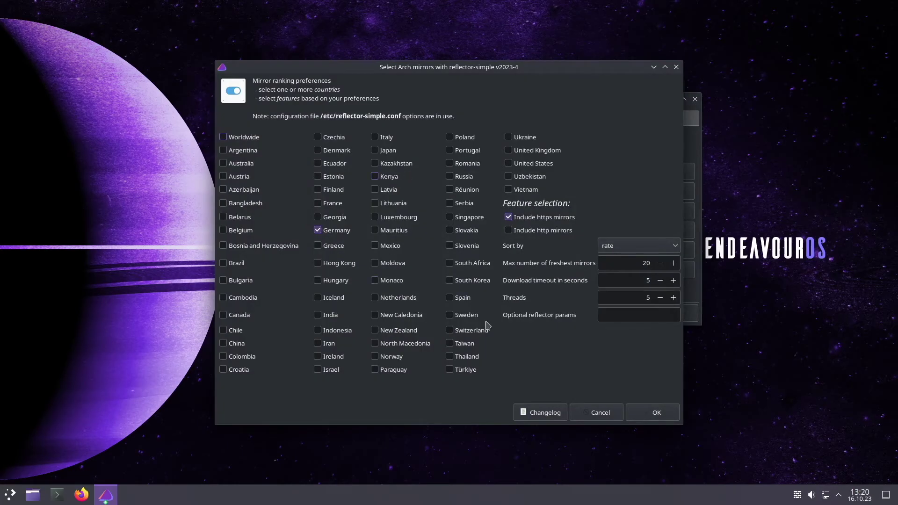
left_click(655, 413)
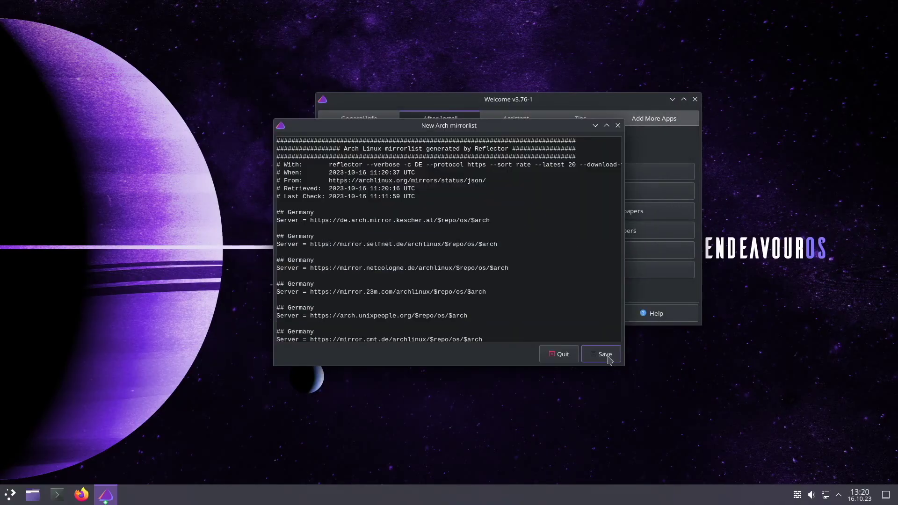
left_click(608, 358)
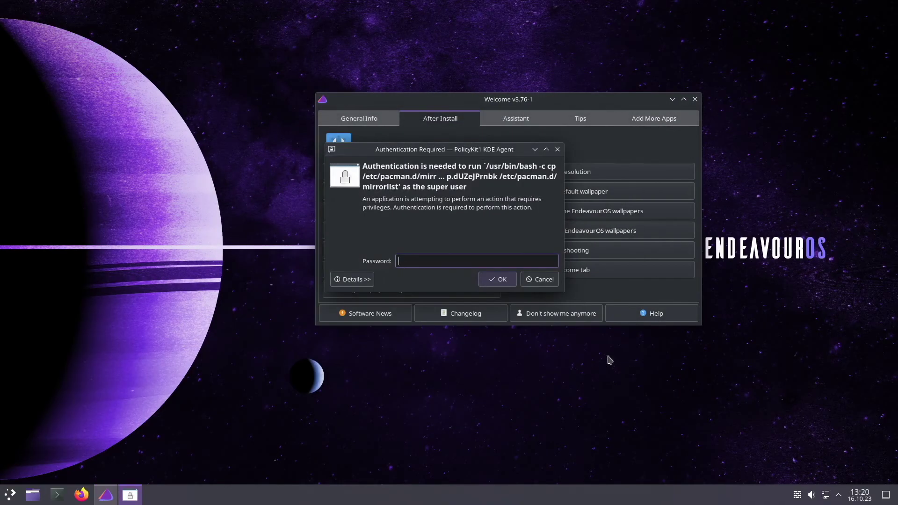
type("********")
key("Return")
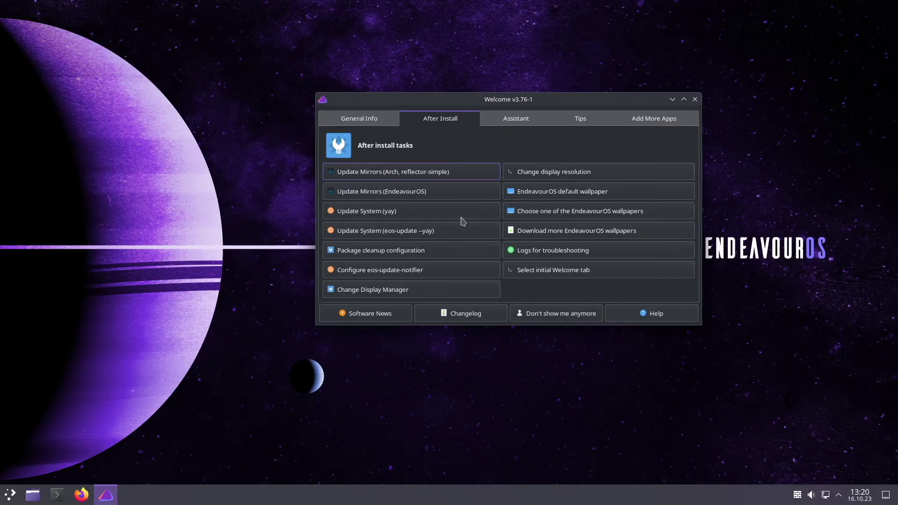
Run a yay system update, which finds nothing to update, then close its terminal
left_click(408, 215)
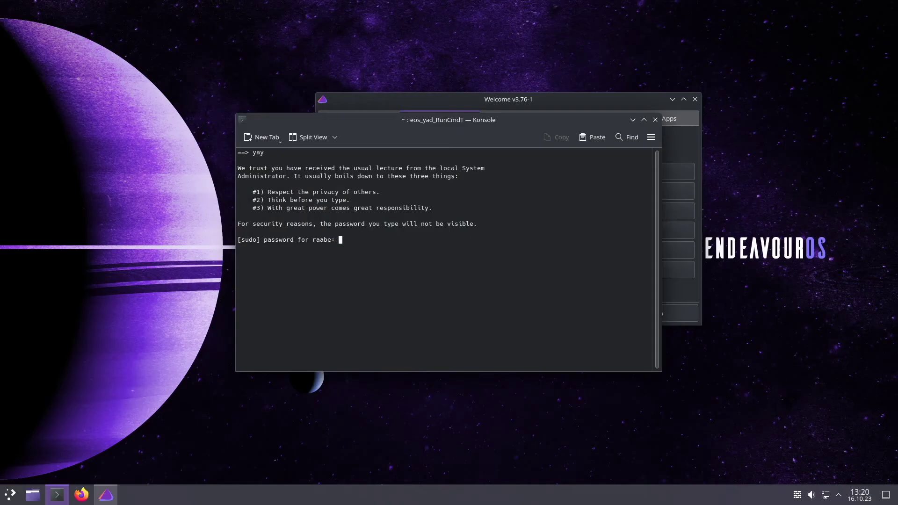
key("Return")
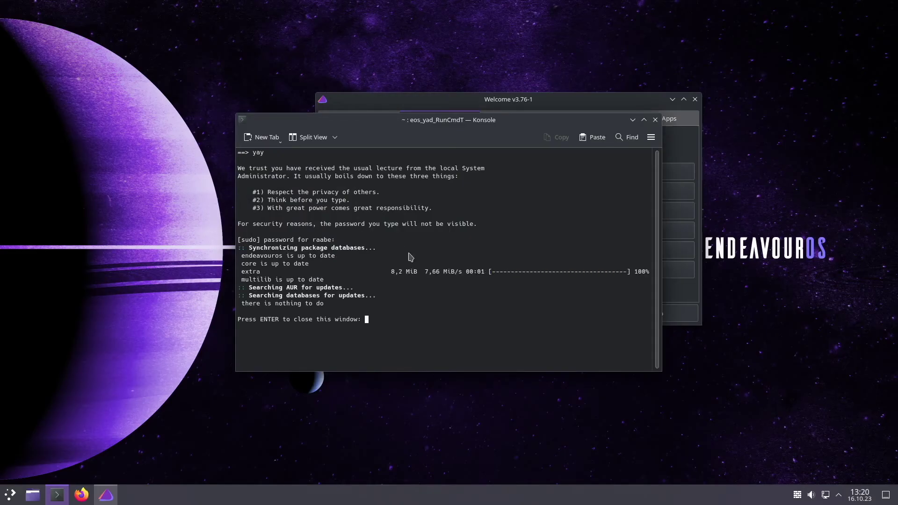
key("Return")
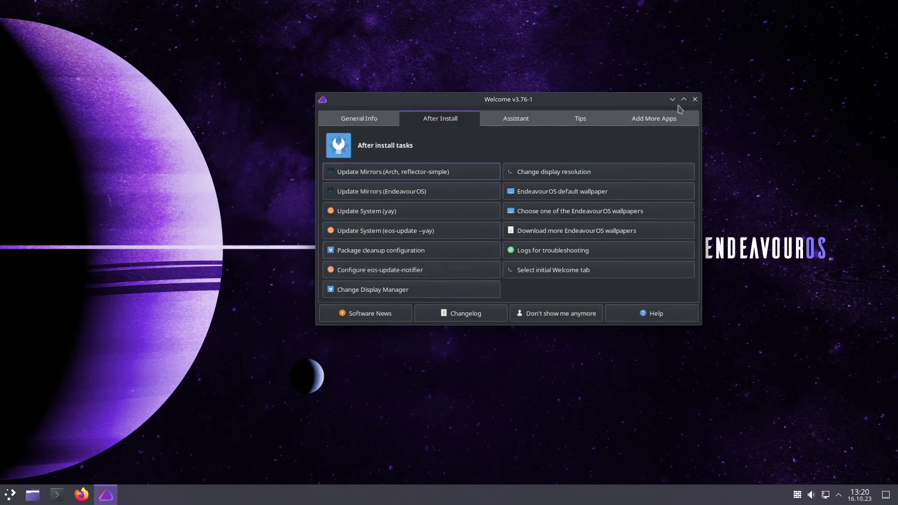
Close Welcome, open a terminal and git clone the hyprland-starter repository from GitLab
left_click(695, 99)
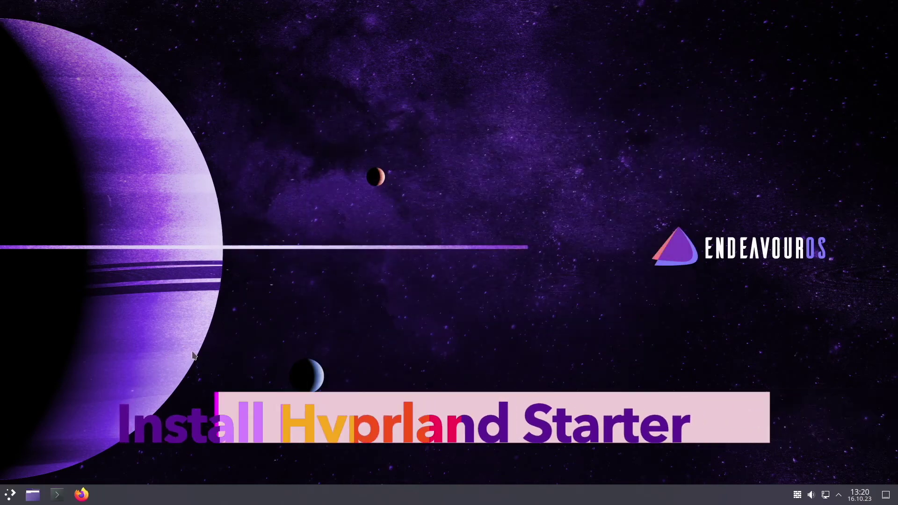
key("ctrl+alt+t")
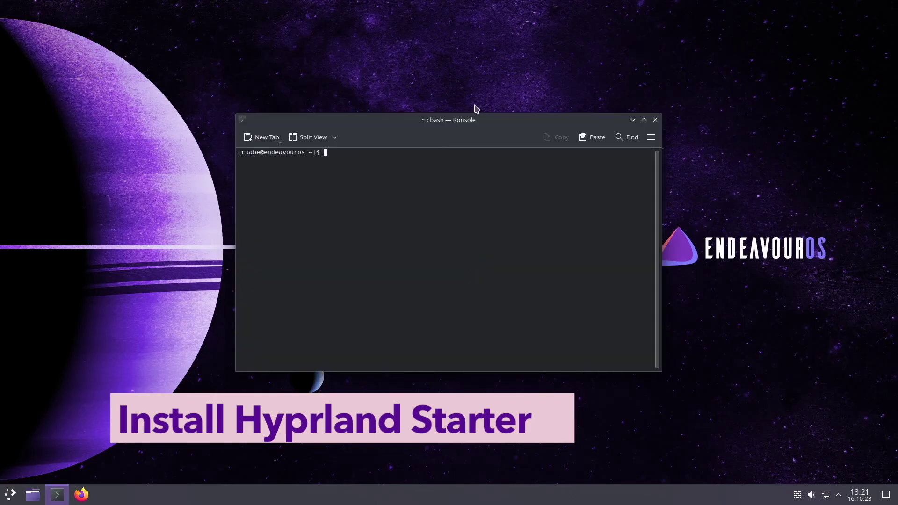
left_click_drag(476, 123, 531, 127)
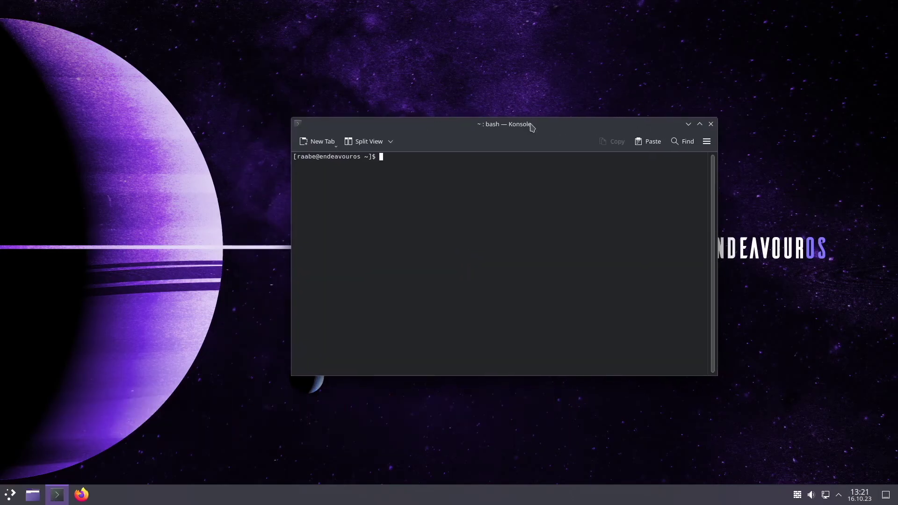
type("git clone https://gitlab.com/stephan-raabe/hyprland-starter.git")
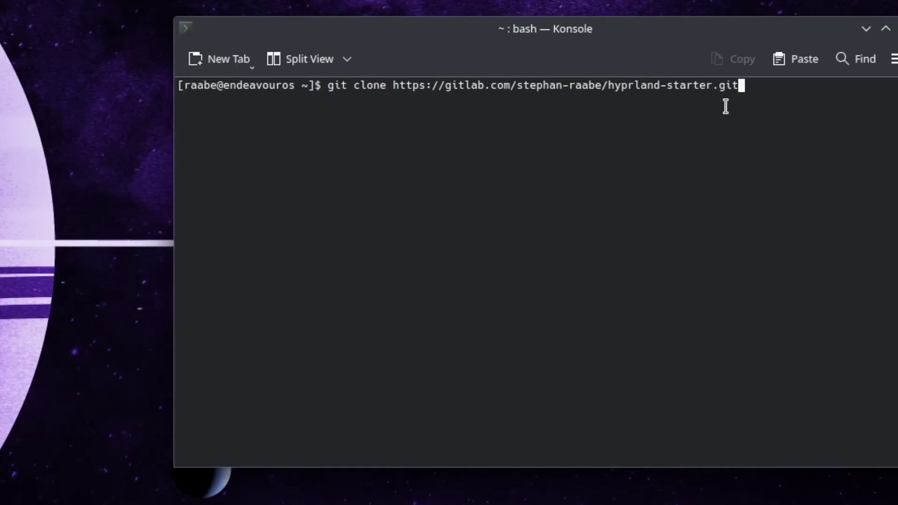
key("Return")
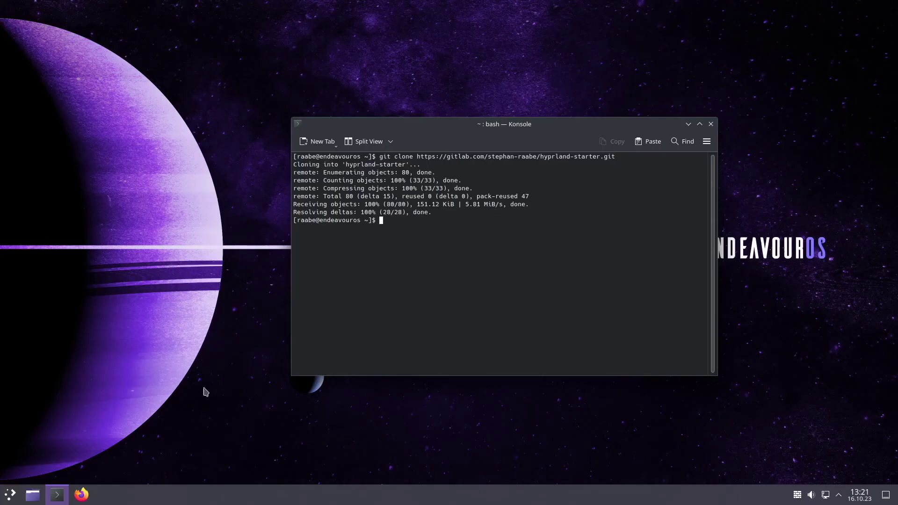
Launch KWrite via a launcher search for 'edit' and browse the hyprland-starter folder in its Open dialog
left_click(13, 497)
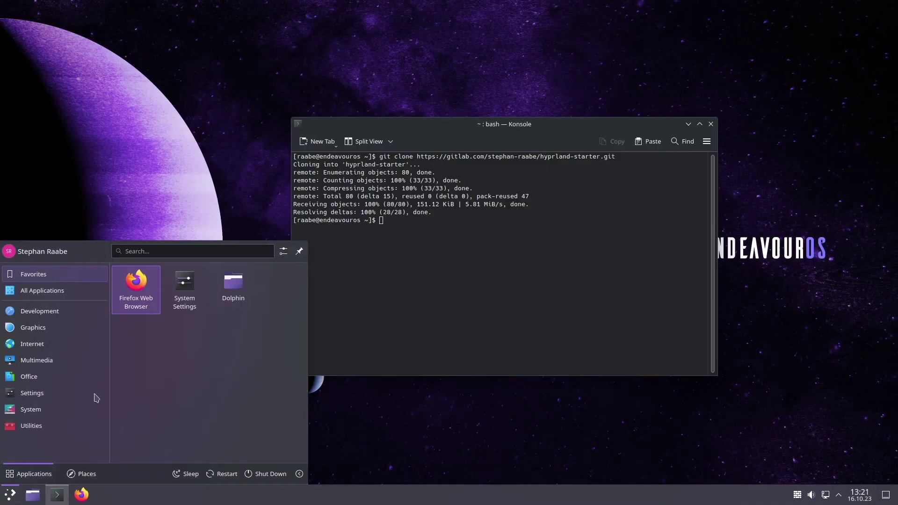
type("ed")
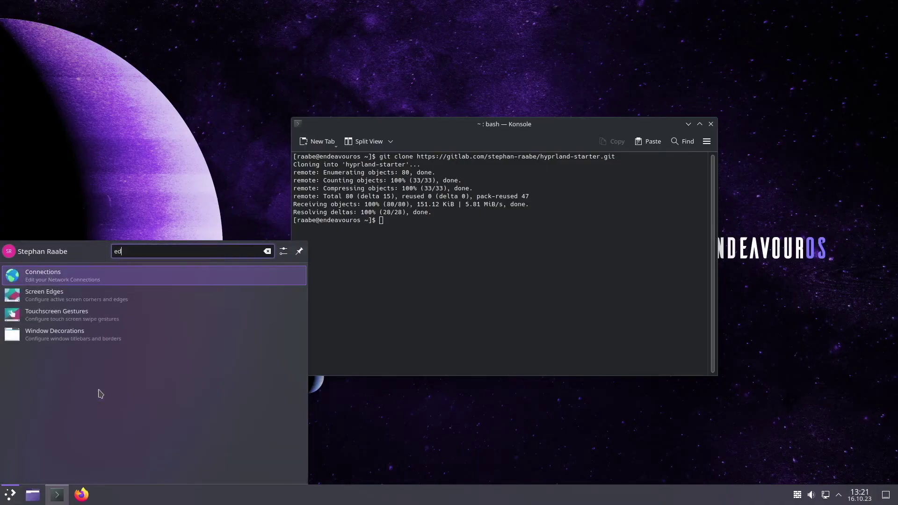
type("it")
key("Return")
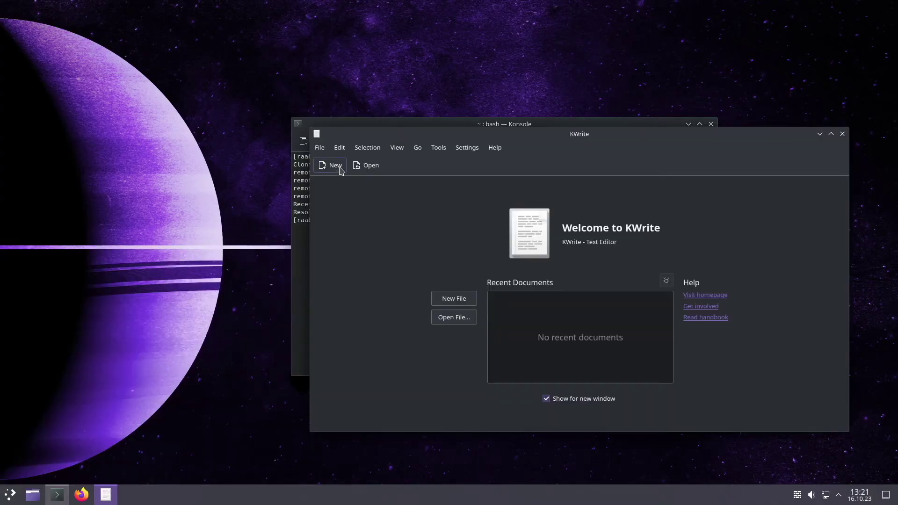
left_click(366, 165)
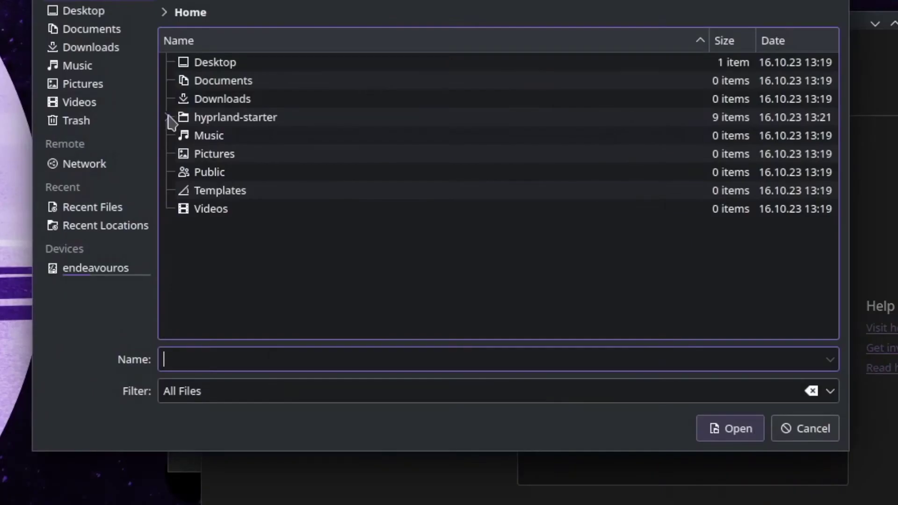
left_click(168, 119)
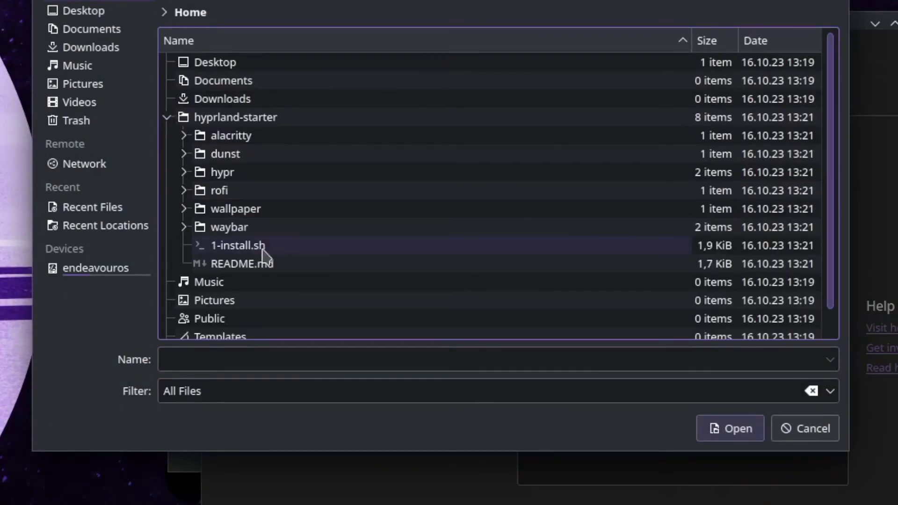
Open 1-install.sh in an enlarged KWrite window and scroll through the script
double_click(217, 254)
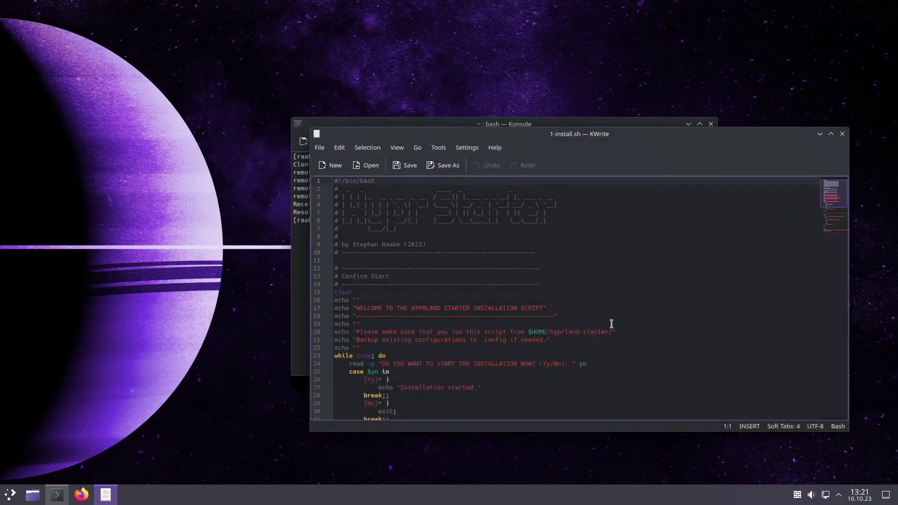
left_click_drag(532, 140, 444, 37)
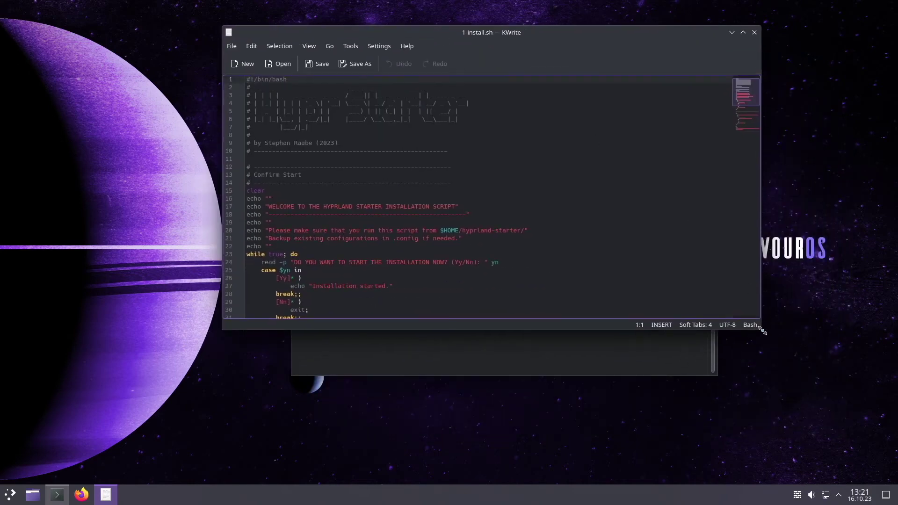
left_click_drag(760, 331, 848, 448)
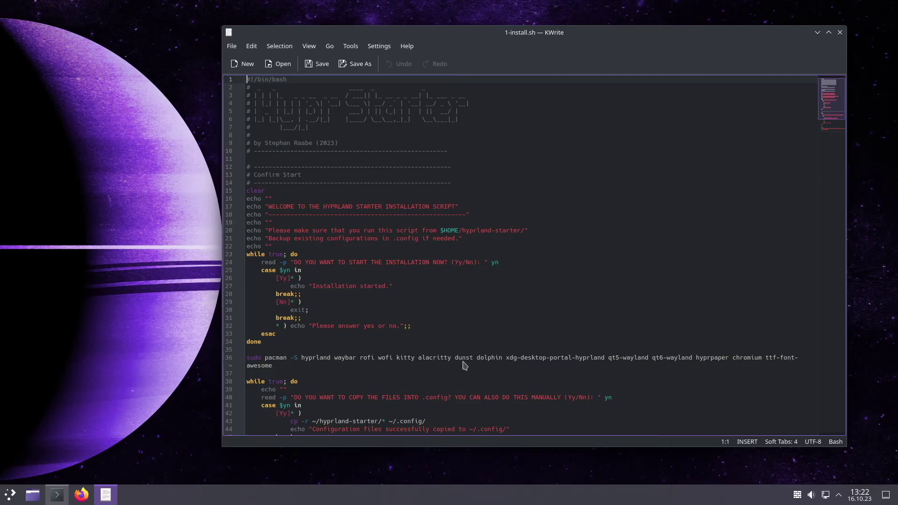
scroll(463, 365, "down", 5)
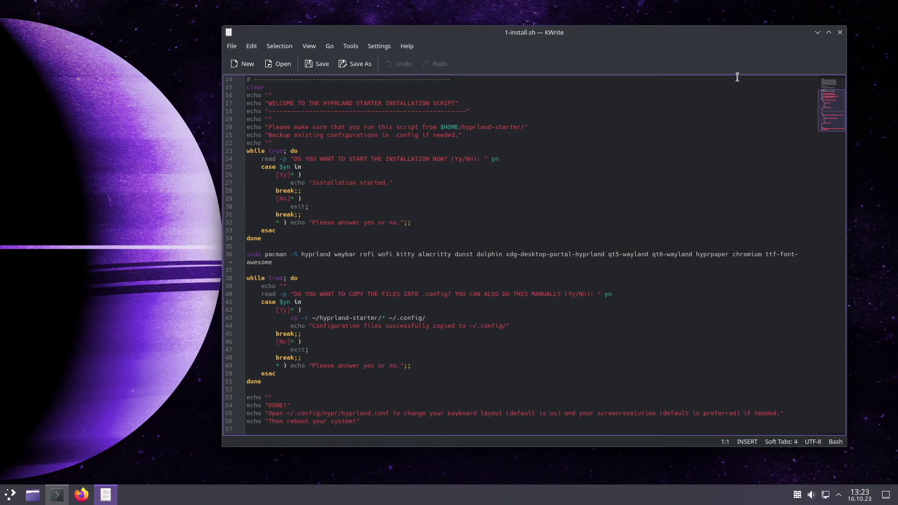
Close KWrite, change into hyprland-starter and run ./1-install.sh
left_click(840, 36)
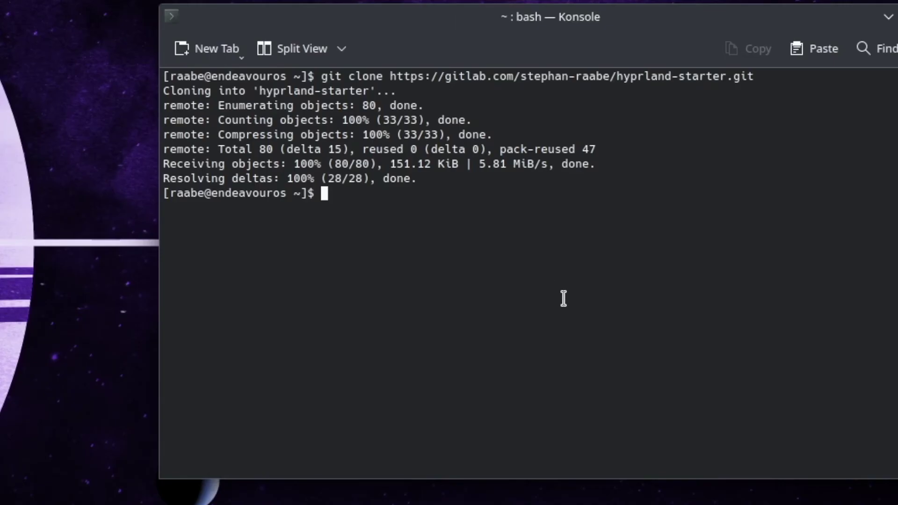
type("cd hy")
key("Tab")
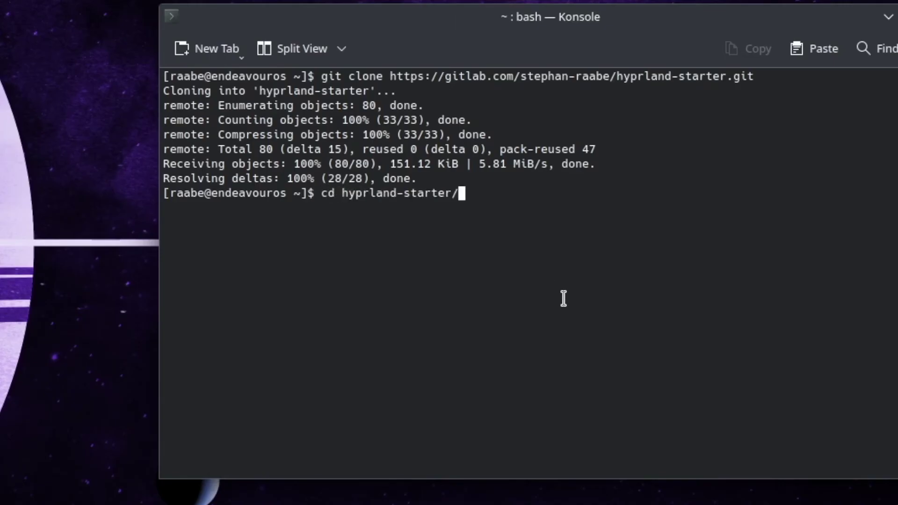
key("Return")
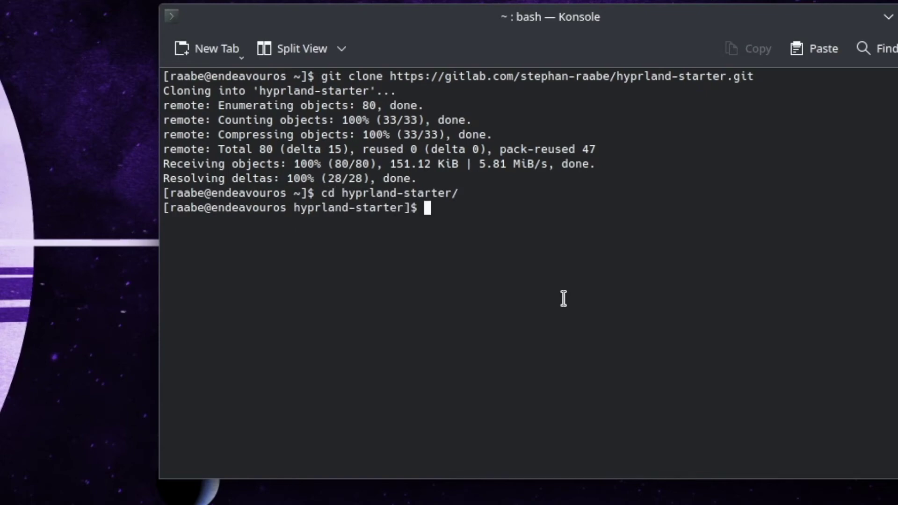
type("./")
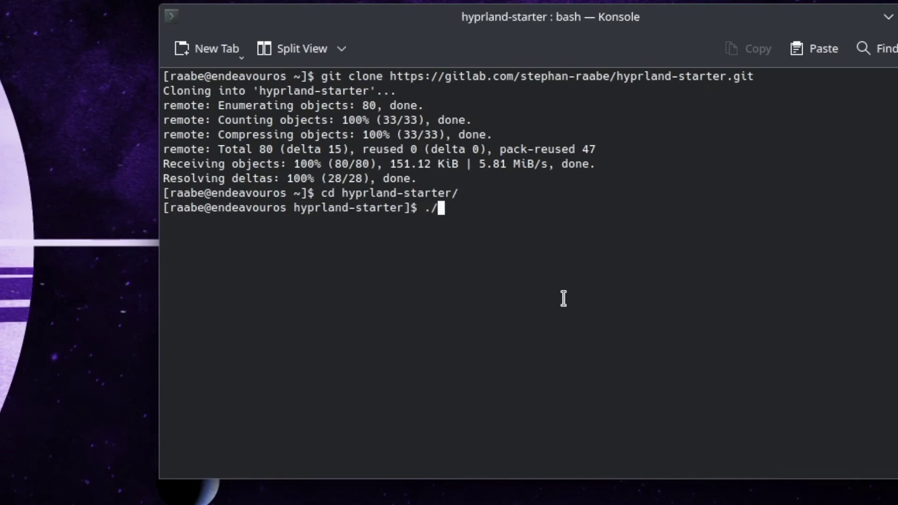
type("1")
key("Tab")
key("Return")
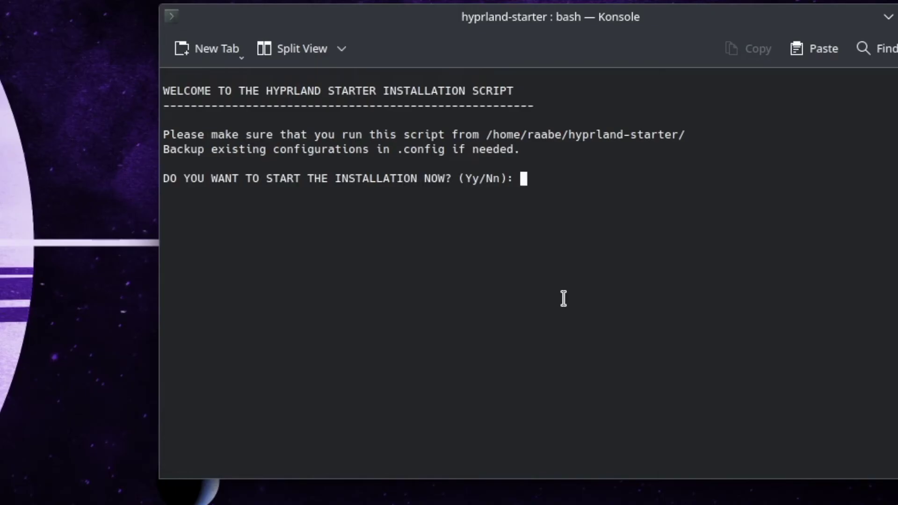
Confirm the install, authenticate, accept the 40 packages and allow copying configs into ~/.config
type("y")
key("Return")
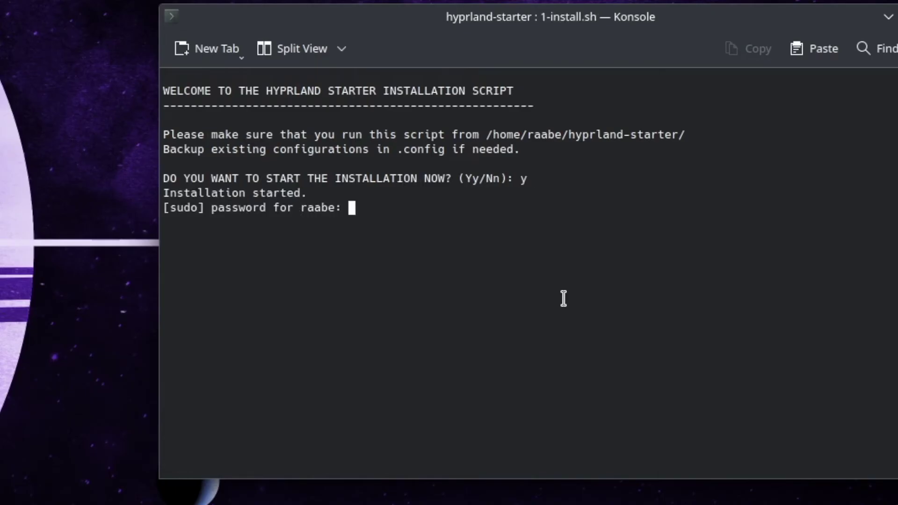
key("Return")
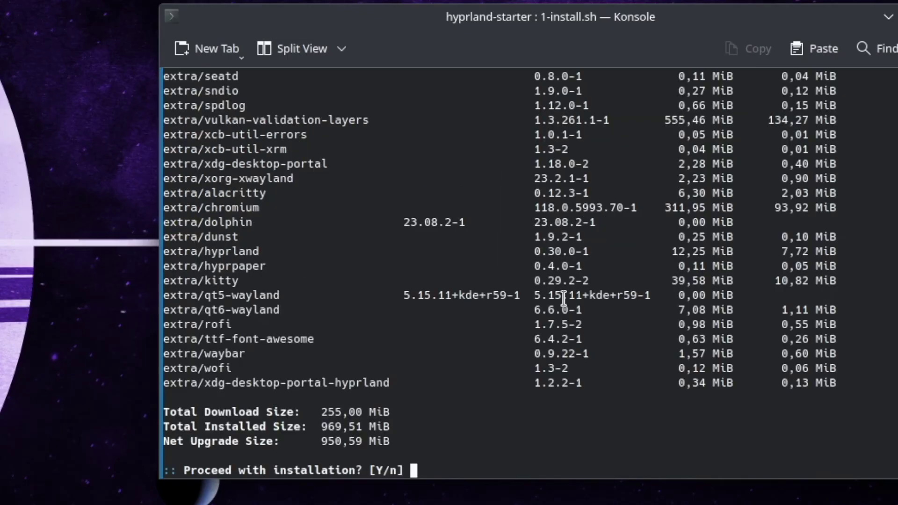
key("Return")
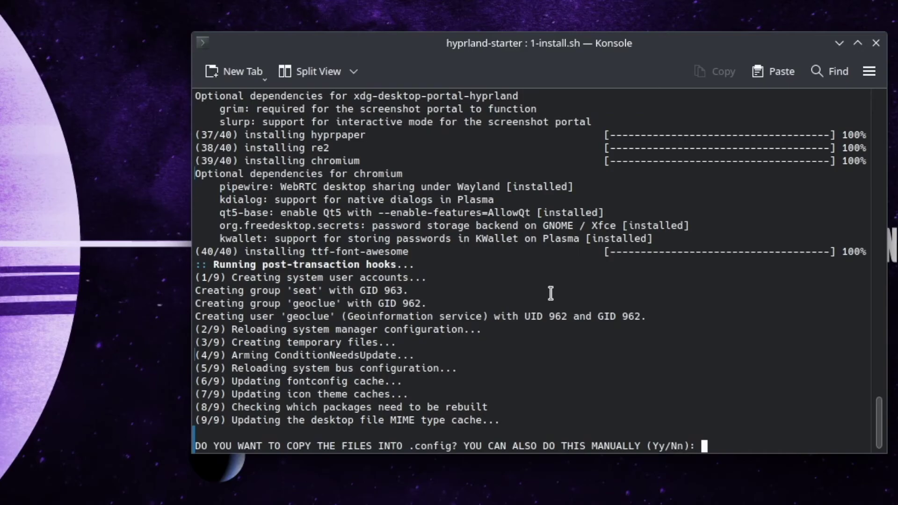
type("y")
key("Return")
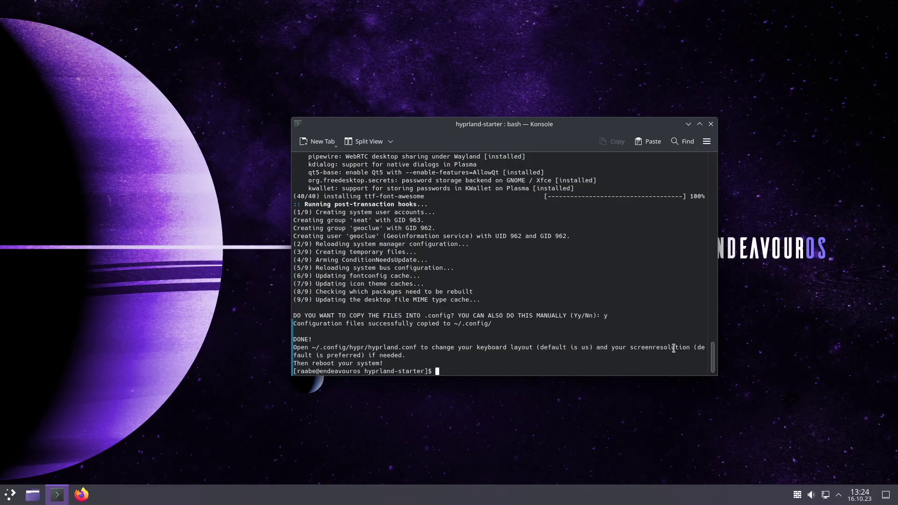
Launch KWrite from the application launcher with a search for 'edi'
left_click(10, 496)
type("edi")
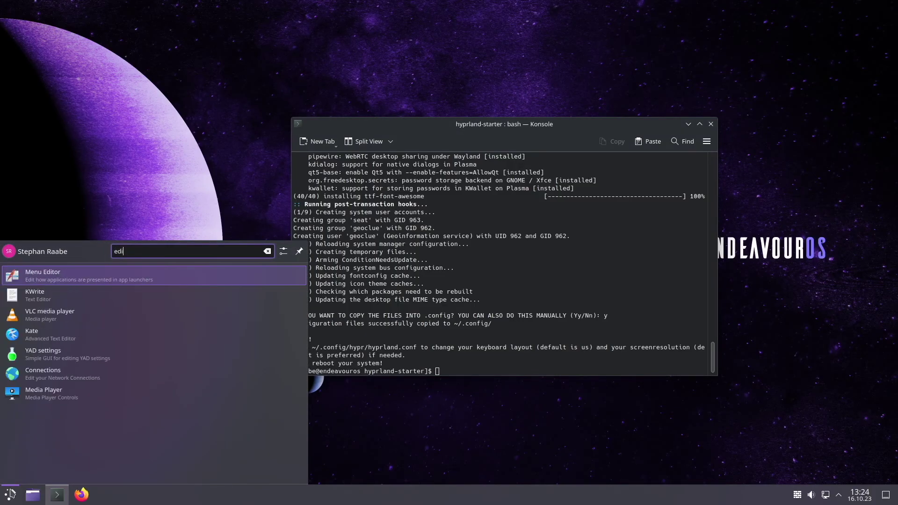
key("Down")
key("Return")
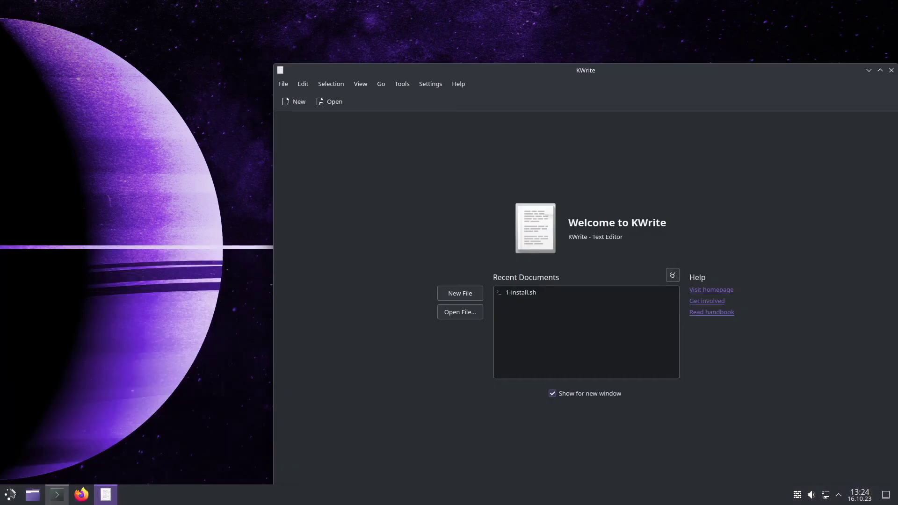
Show hidden files in the Open dialog and open ~/.config/hypr/hyprland.conf
left_click(335, 101)
left_click(660, 97)
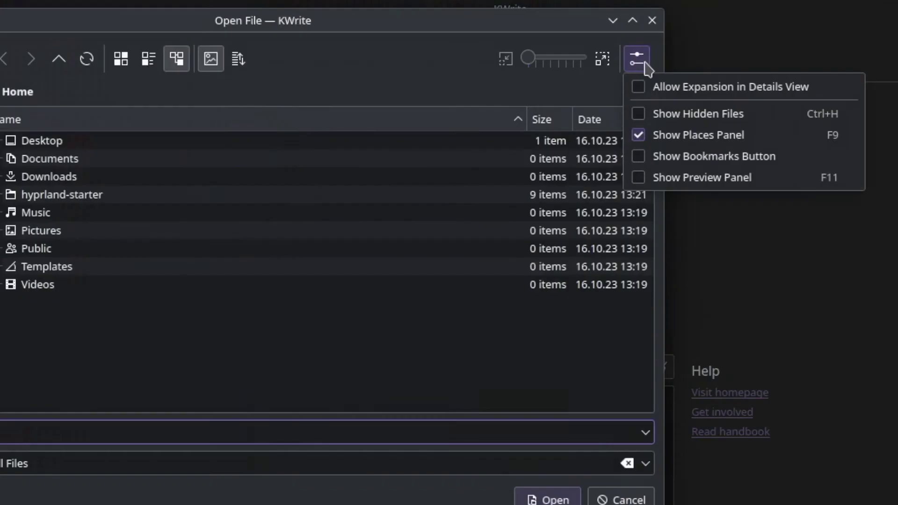
left_click(638, 114)
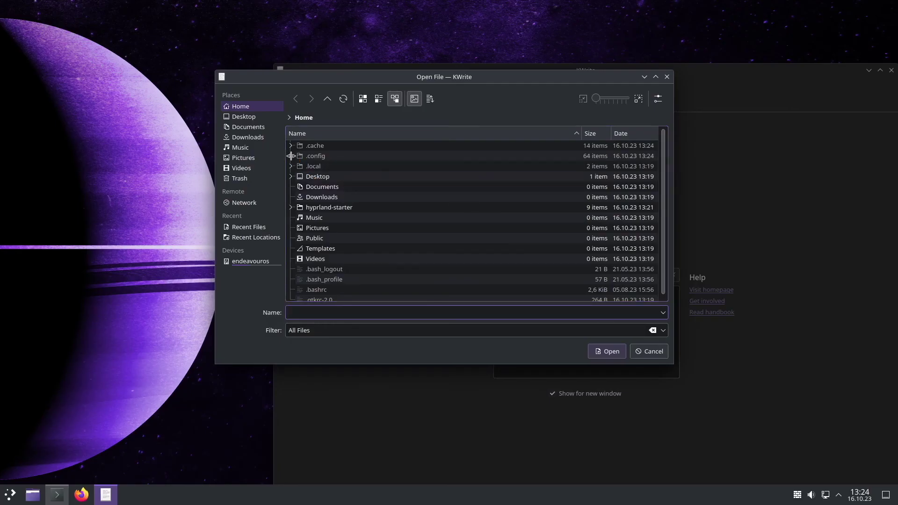
left_click(291, 157)
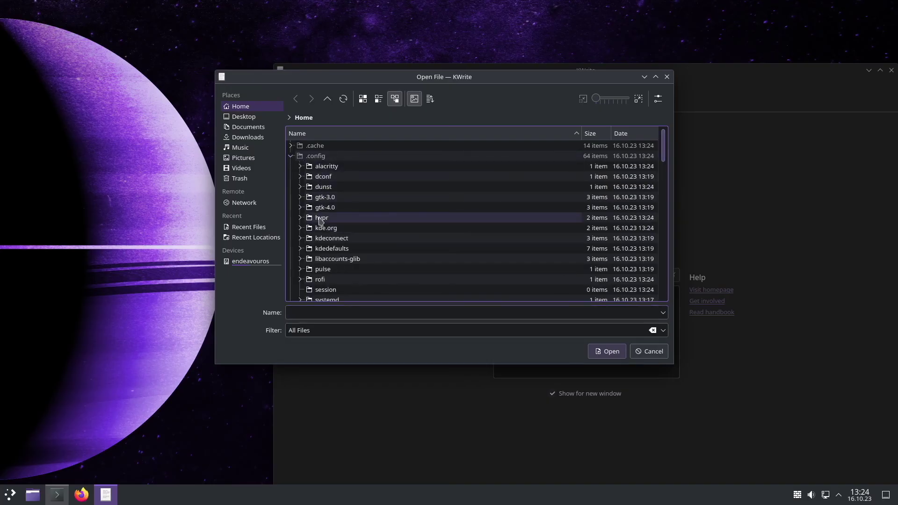
left_click(300, 218)
double_click(333, 228)
left_click_drag(653, 83, 628, 40)
Uncomment the monitor=,1920x1080 line and comment out monitor=,preferred
left_click(278, 164)
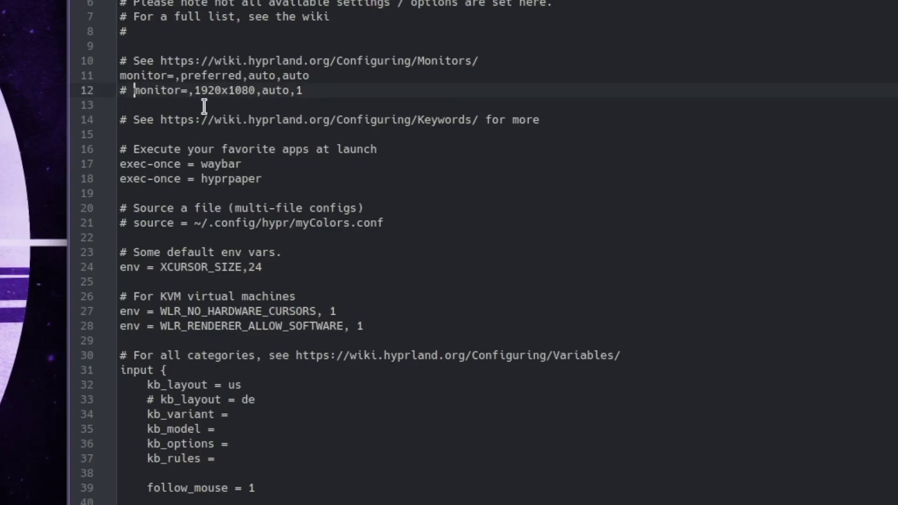
key("BackSpace")
key("BackSpace")
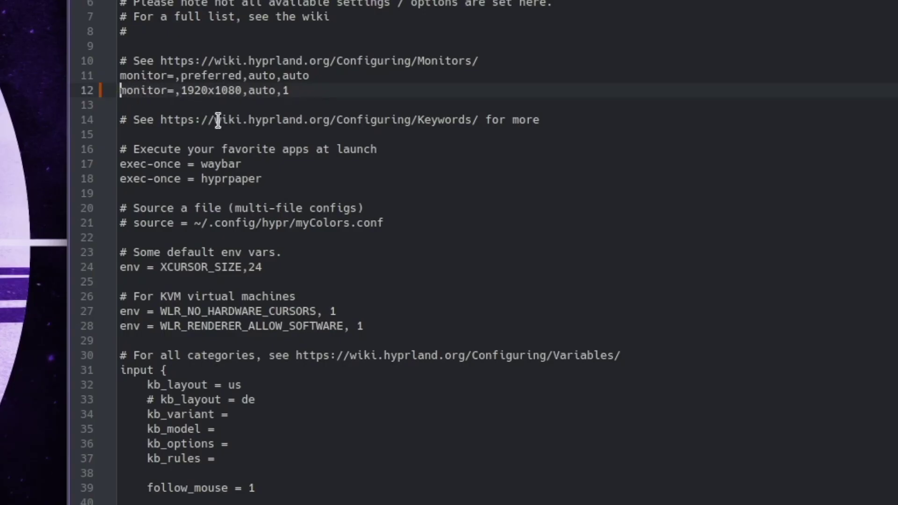
key("Up")
type("#")
key("Down")
key("Right")
key("Right")
key("Right")
key("Right")
key("Right")
key("Right")
key("Right")
key("Right")
key("Right")
key("Right")
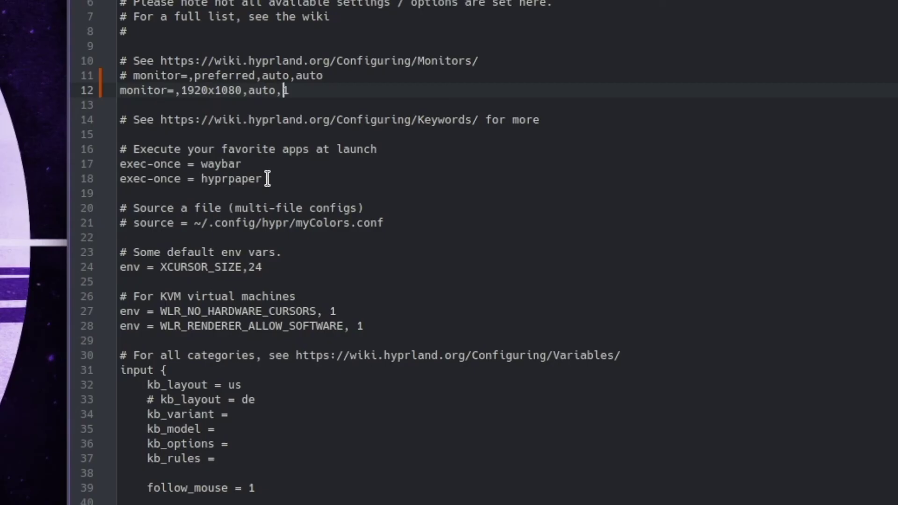
Uncomment kb_layout = de and comment out kb_layout = us
left_click(162, 400)
key("BackSpace")
key("BackSpace")
key("Up")
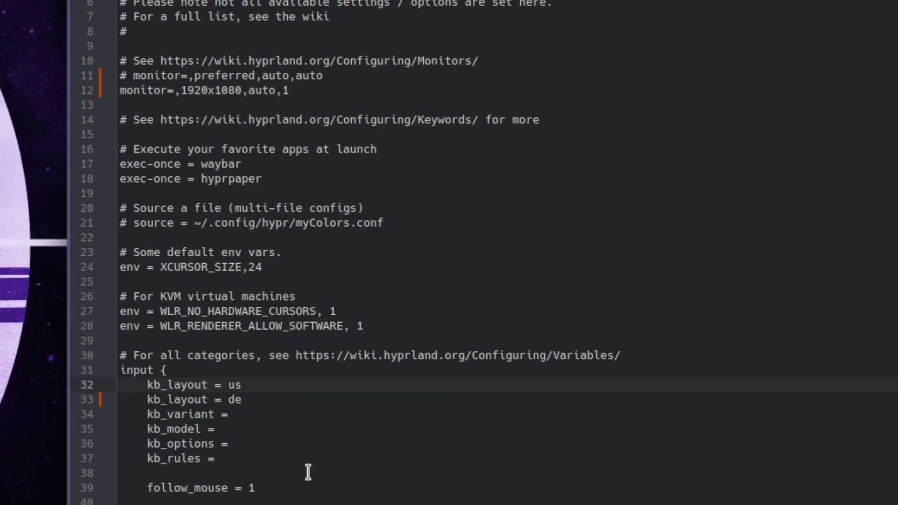
type("#")
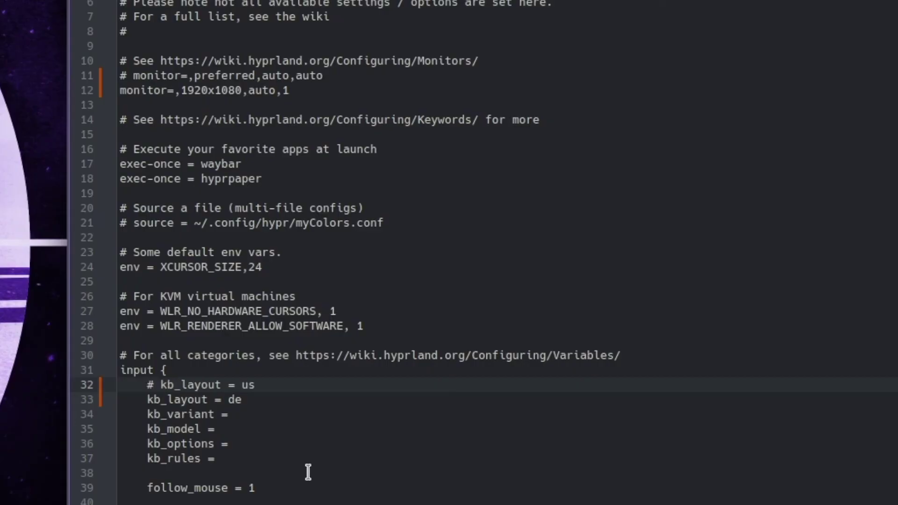
scroll(411, 405, "down", 20)
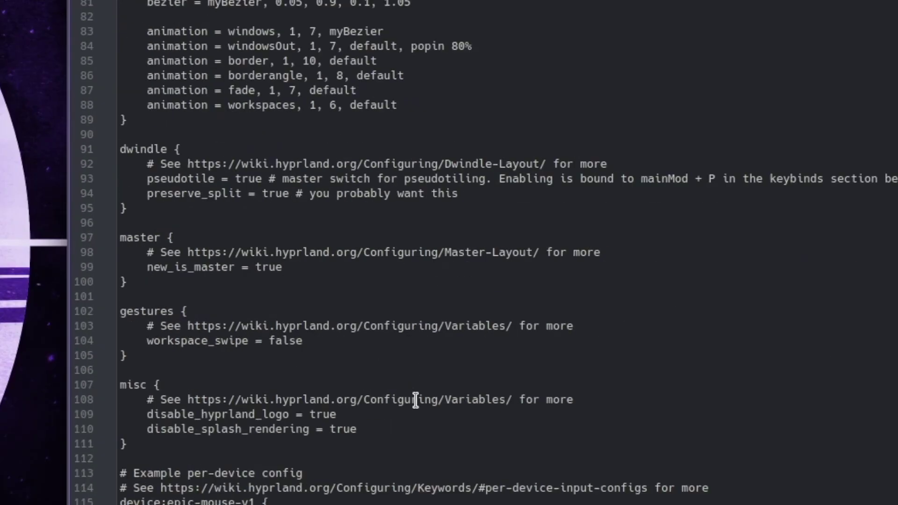
scroll(415, 399, "down", 12)
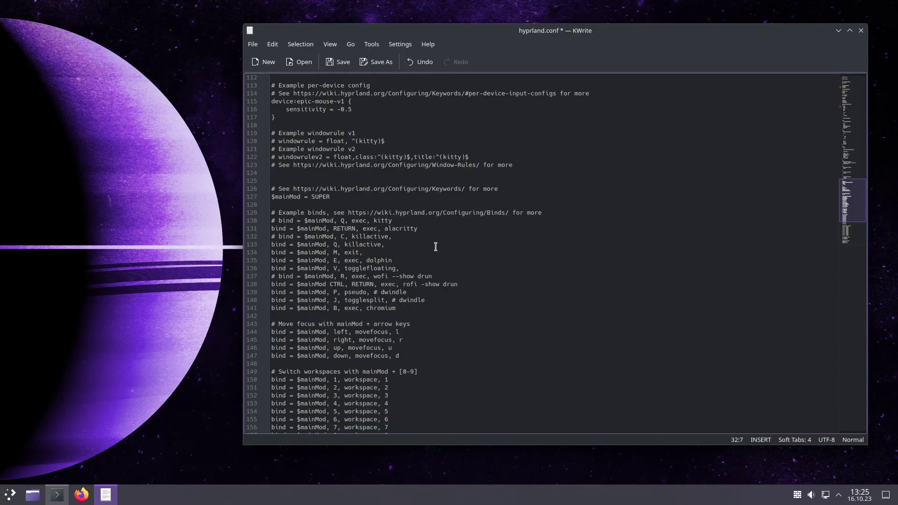
Save hyprland.conf and close KWrite and the terminal
left_click(337, 62)
left_click(861, 30)
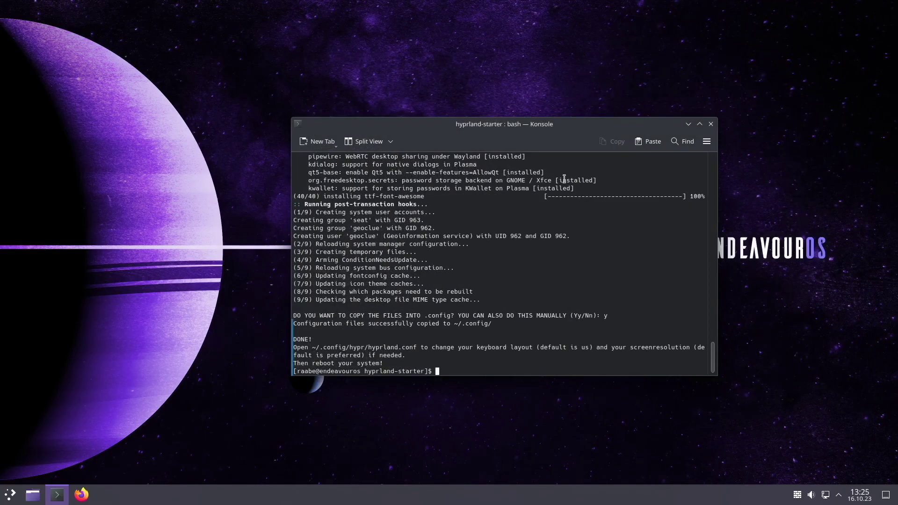
left_click(711, 125)
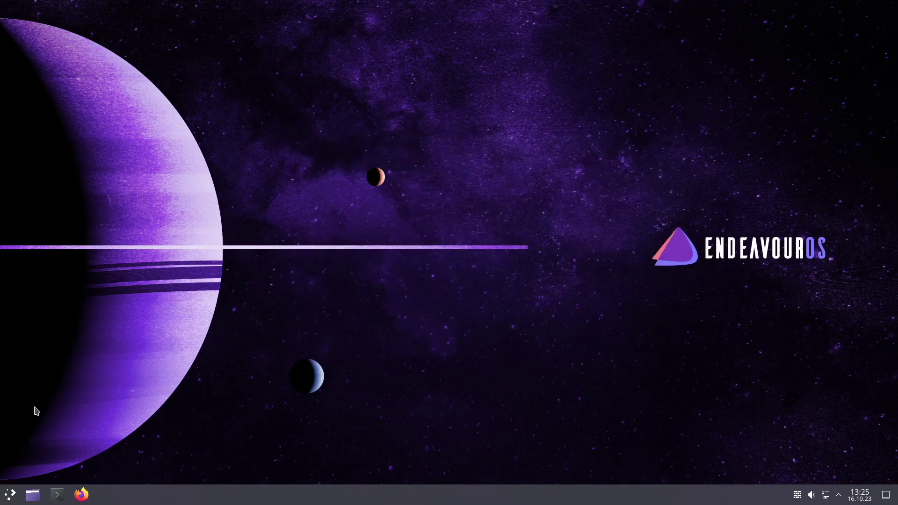
Log out and log back in with the Hyprland desktop session selected
left_click(13, 499)
left_click(298, 475)
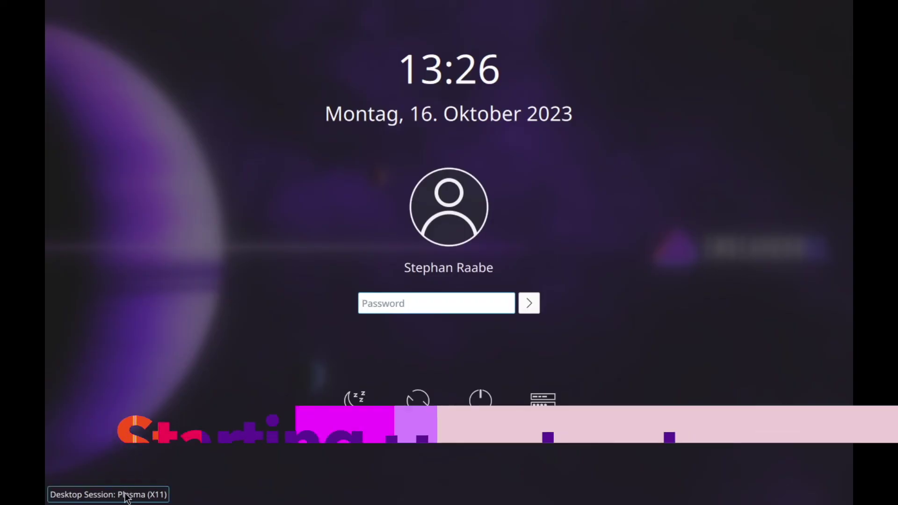
left_click(127, 497)
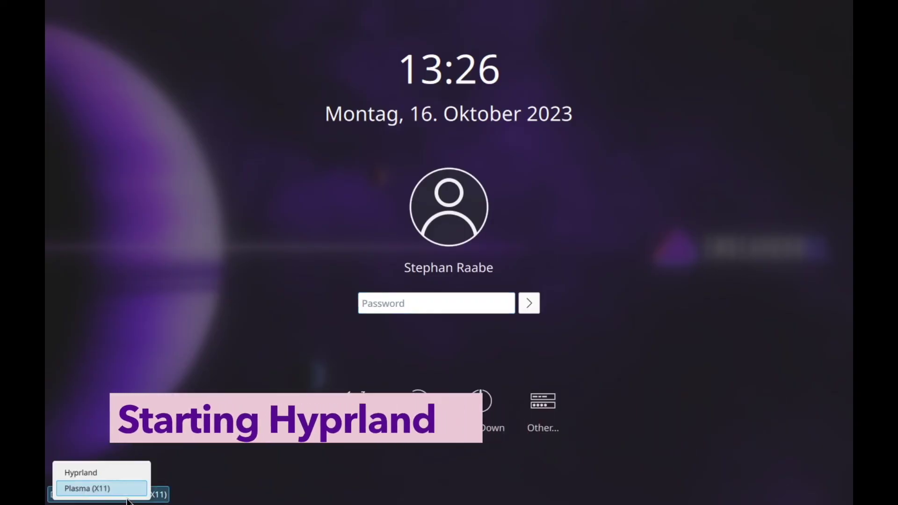
left_click(124, 473)
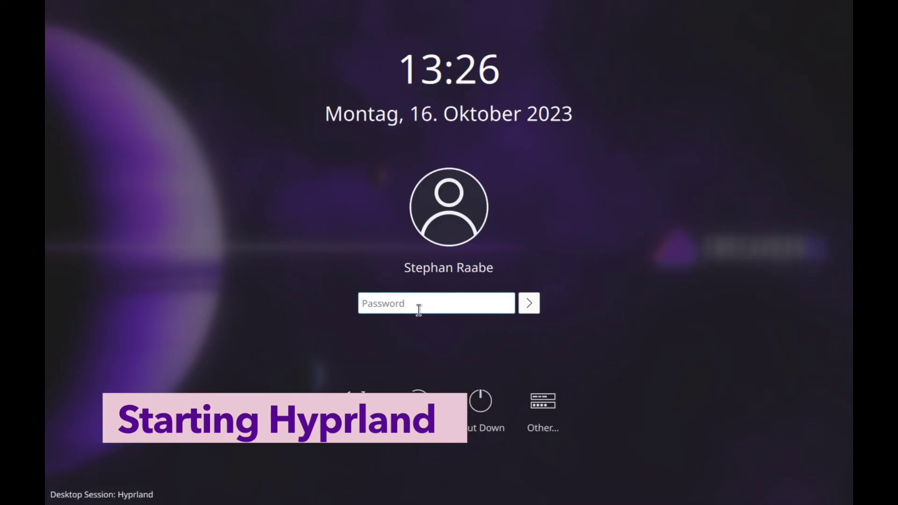
type("••••••")
key("Return")
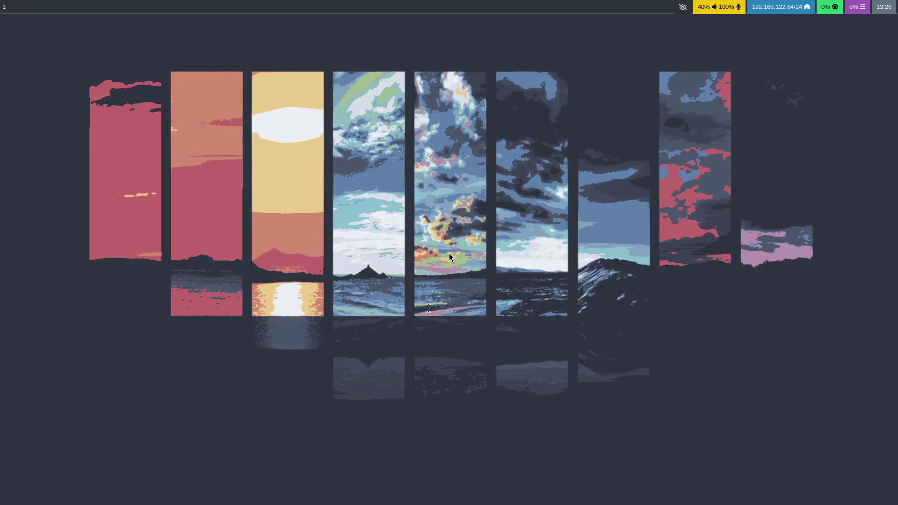
Open two terminals on workspace 1, try Chromium and Dolphin on workspace 2, then close Dolphin
key("super+Return")
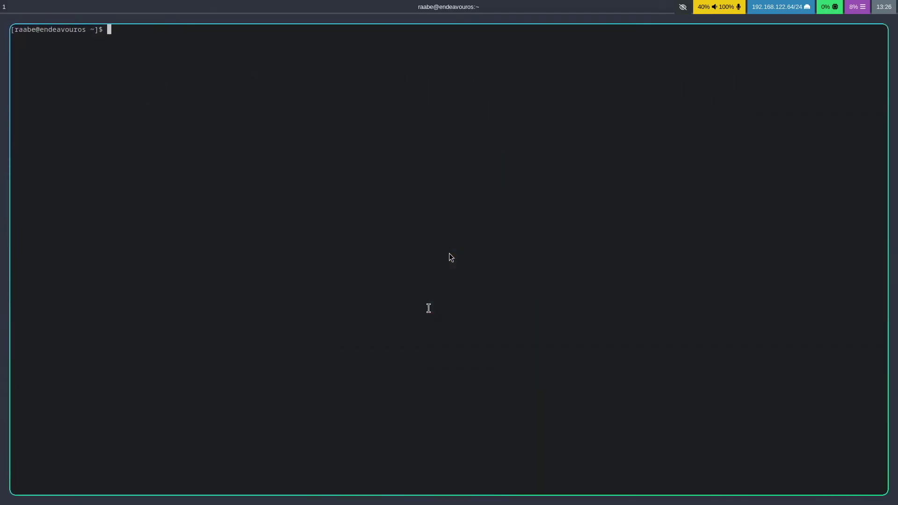
key("super+Return")
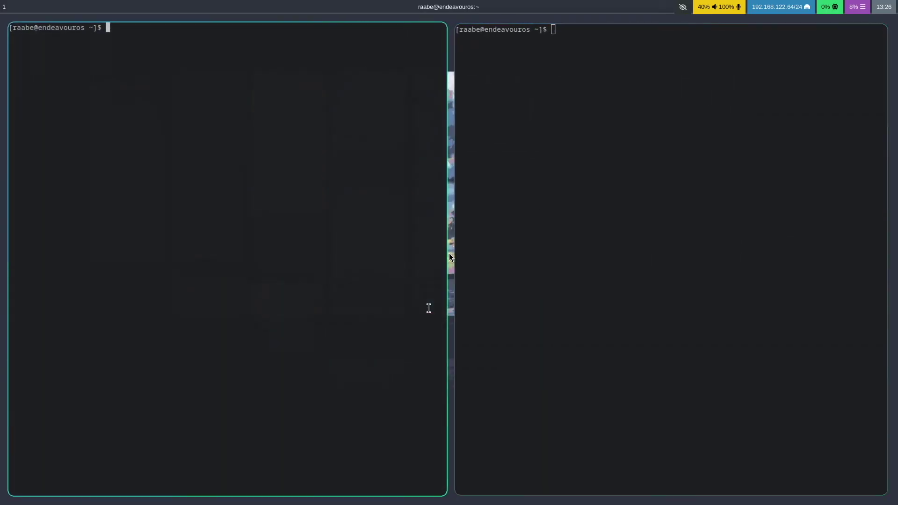
key("super+2")
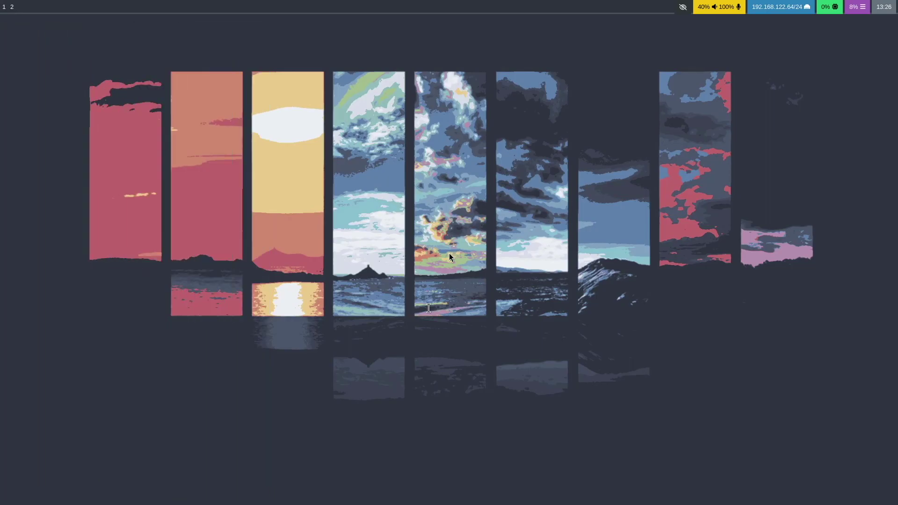
key("super+b")
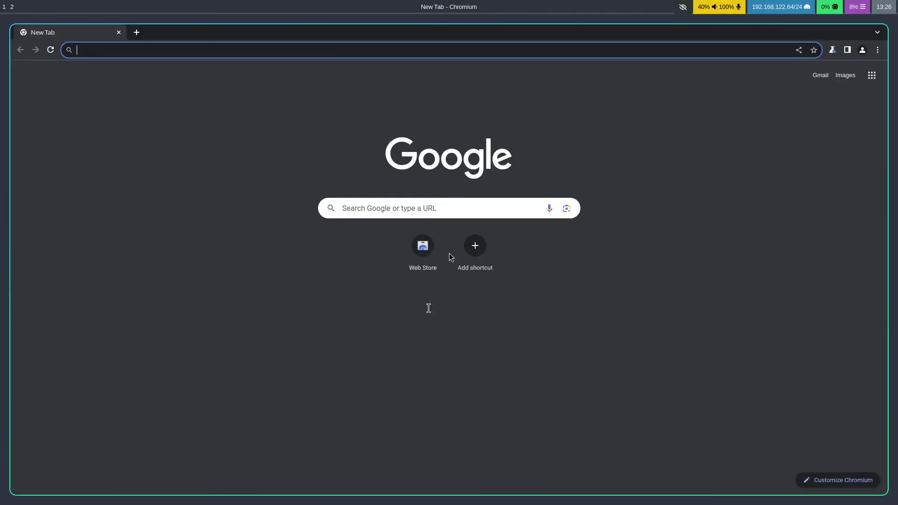
key("super+e")
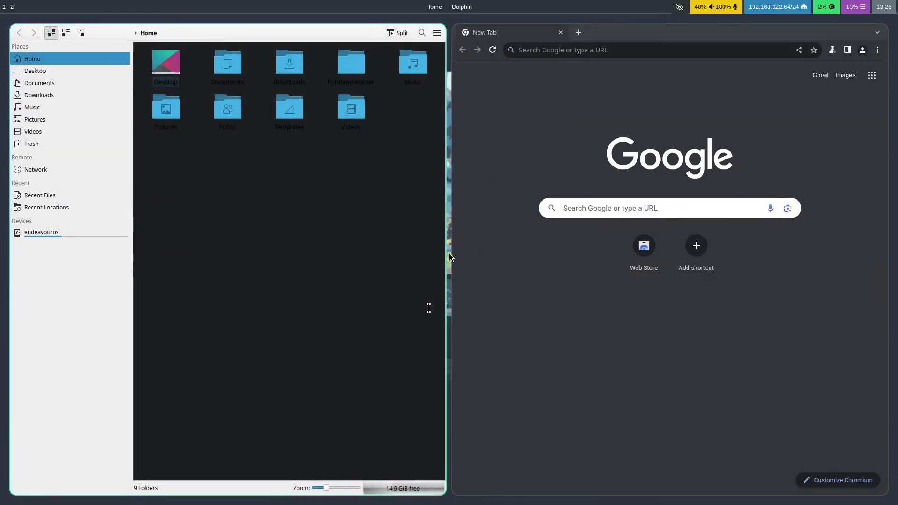
key("super+c")
key("super+c")
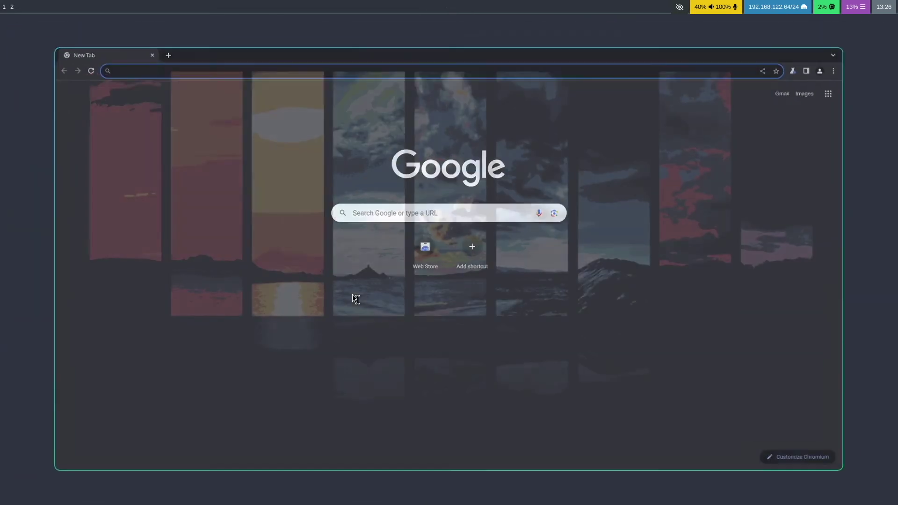
key("super+Return")
key("super+Return")
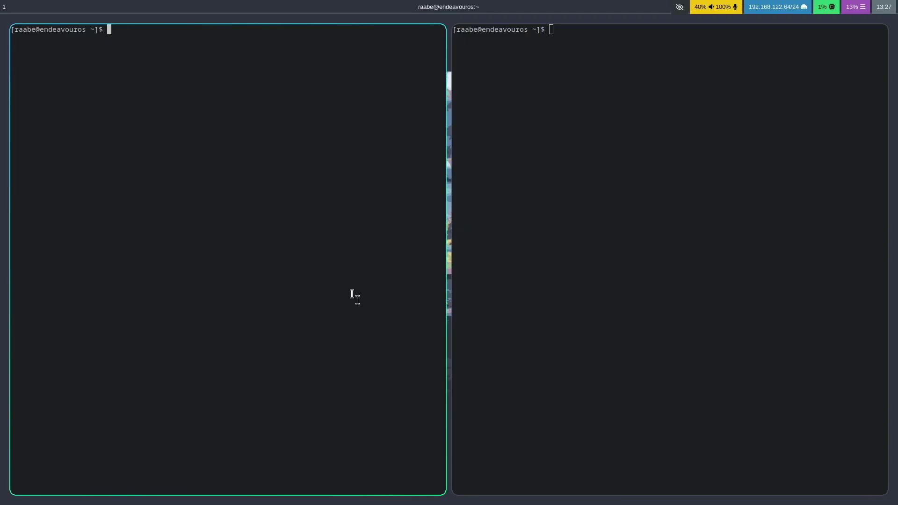
Launch KWrite from the Super+D application list so it tiles beside the terminals
key("super+d")
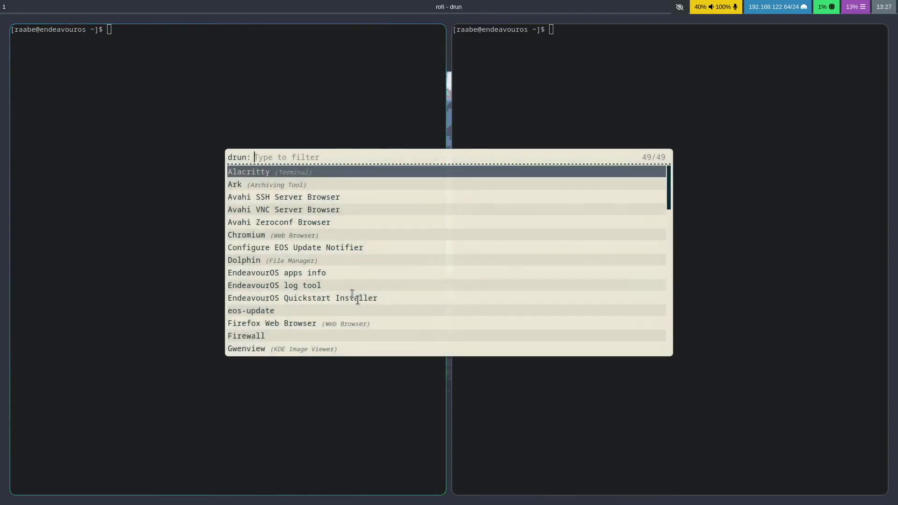
key("Down")
key("Down")
key("Down")
key("Down")
key("Down")
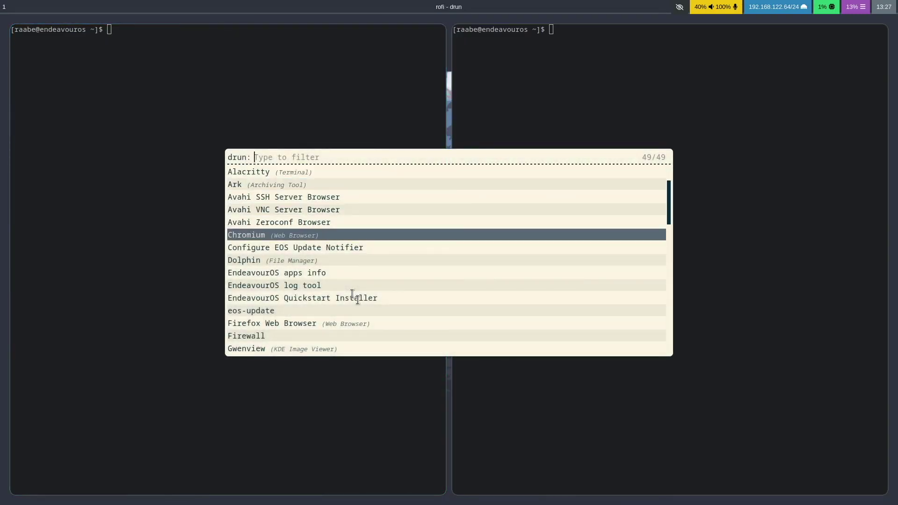
key("Down")
key("Down")
key("Down")
key("Down")
key("Down")
key("Down")
key("Down")
key("Down")
key("Down")
key("Down")
key("Down")
key("Down")
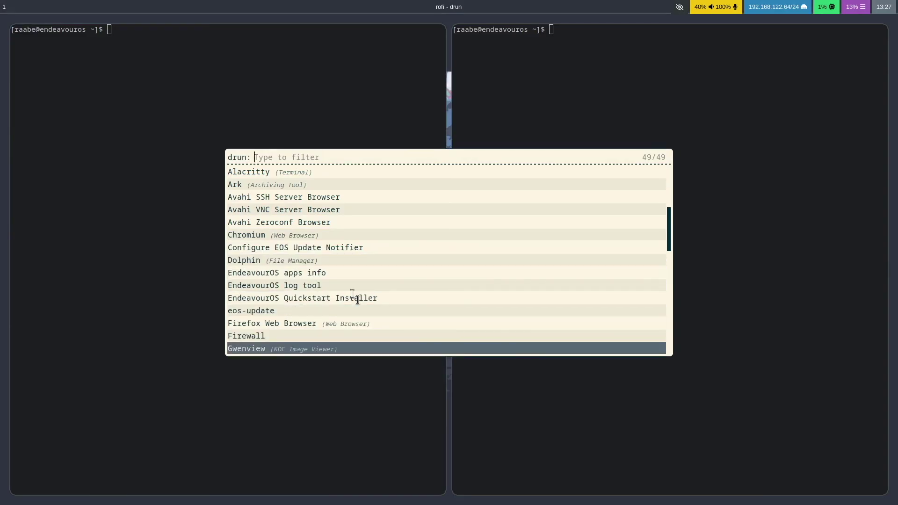
key("Down")
key("Down")
key("Down")
key("Down")
key("Down")
key("Down")
key("Down")
key("Down")
key("Down")
key("Down")
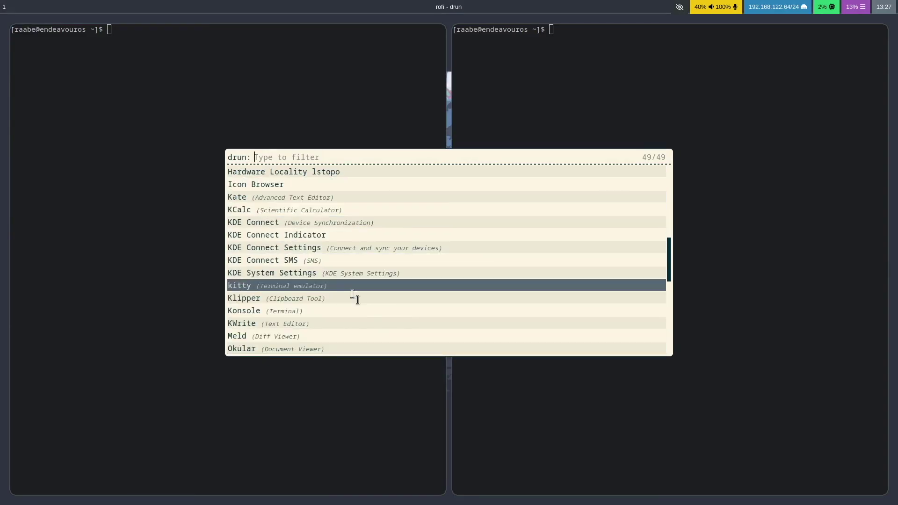
key("Return")
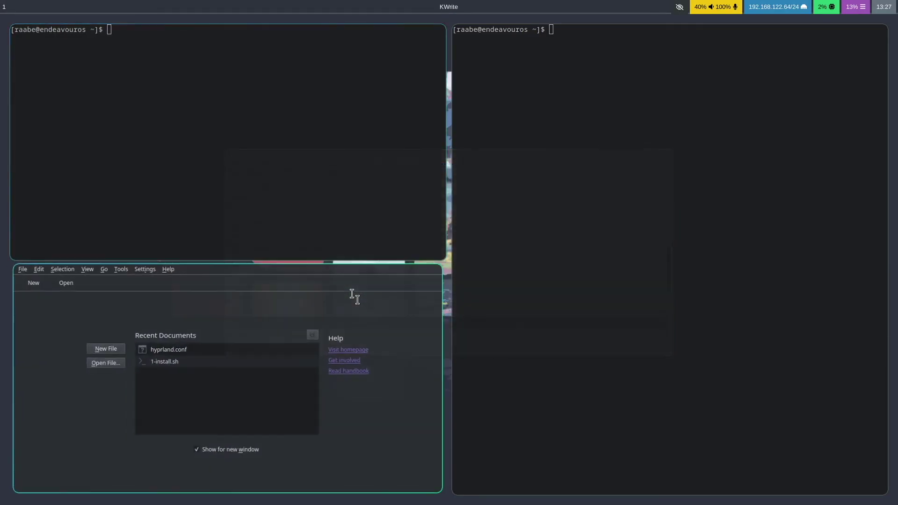